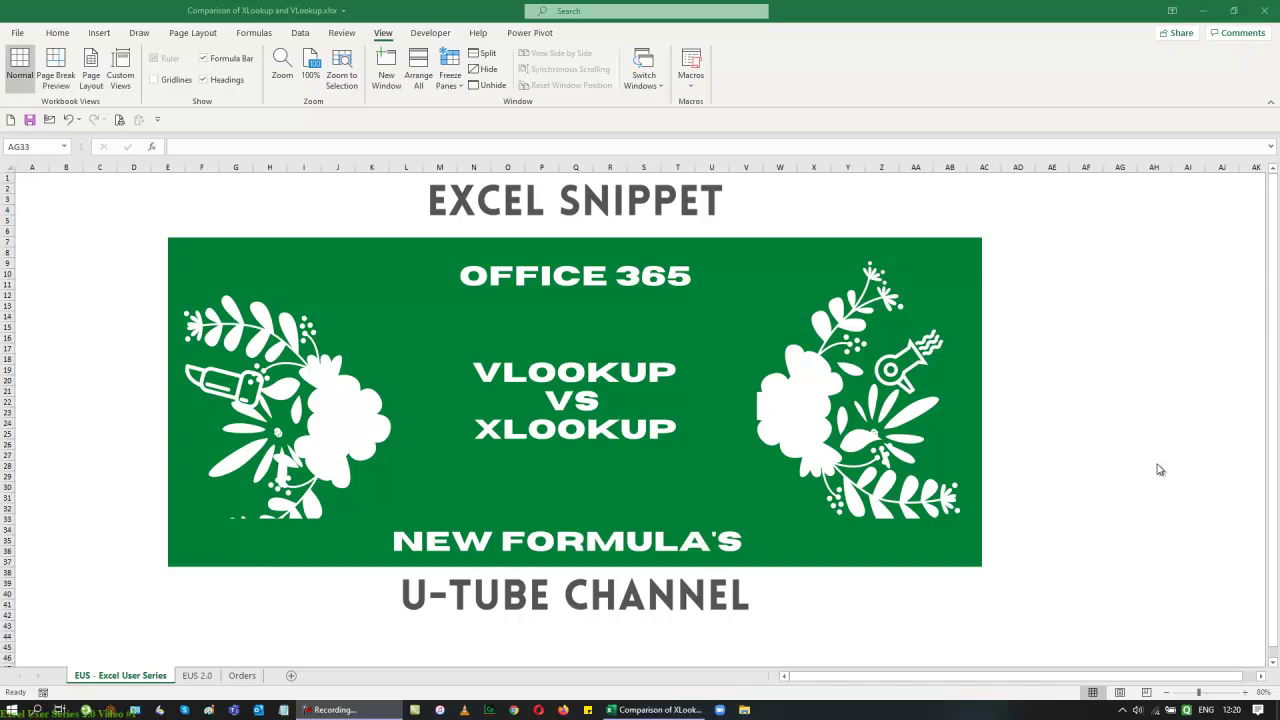
Step: On the Orders sheet, fill the Quantity label in C10 down into C11
click(198, 676)
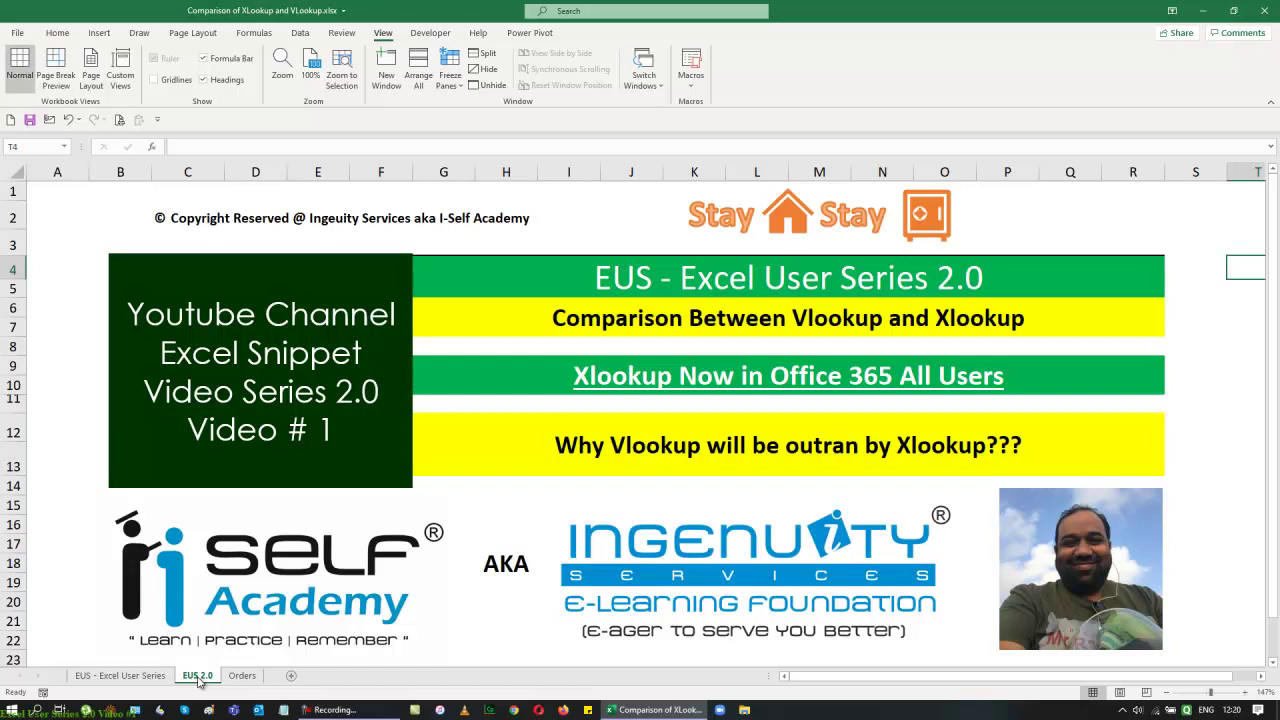
click(231, 679)
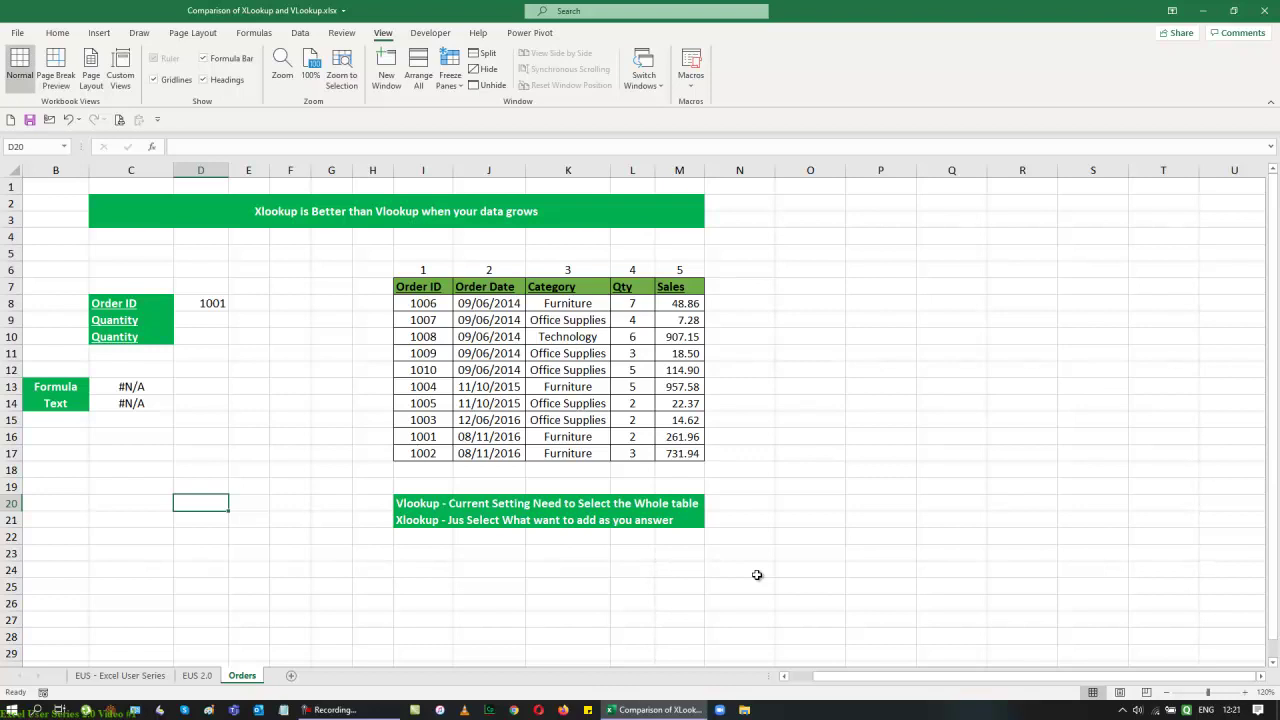
drag(140, 340, 139, 346)
key(ctrl+d)
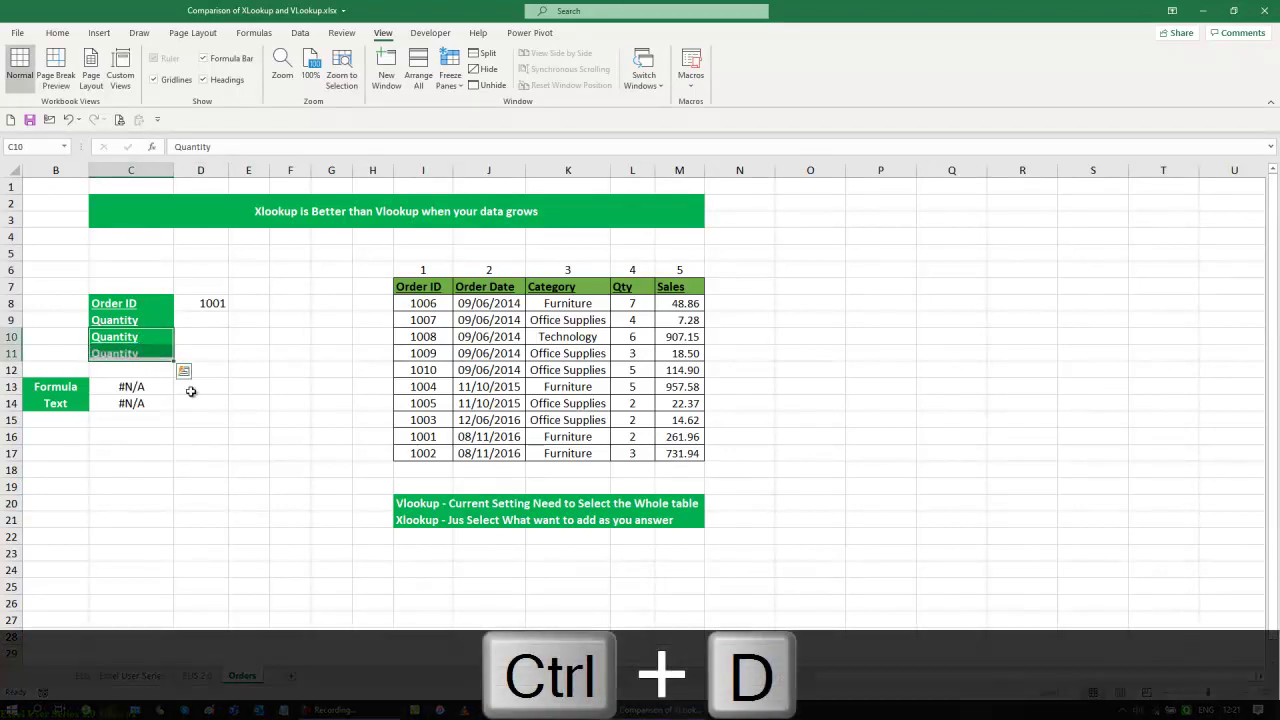
Step: Start a VLOOKUP formula in D9 using the order ID cell D8 as the lookup value
click(223, 349)
key(Up)
key(Up)
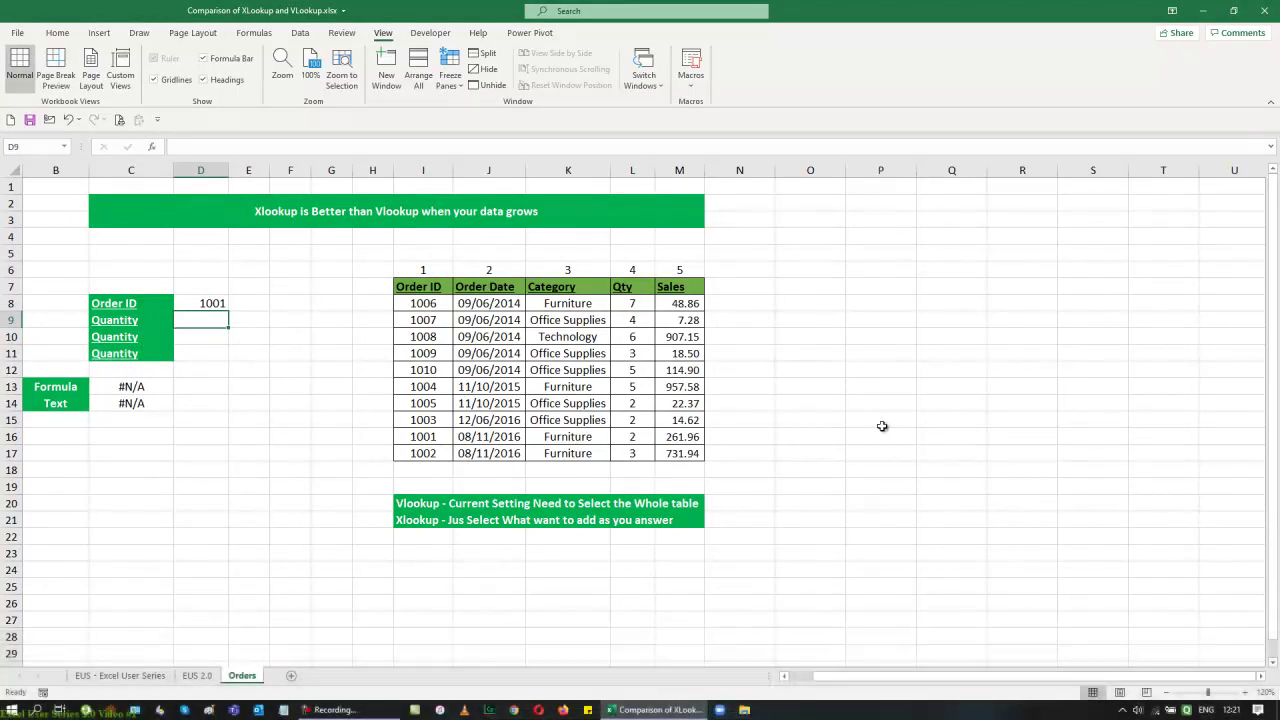
text(=vlook)
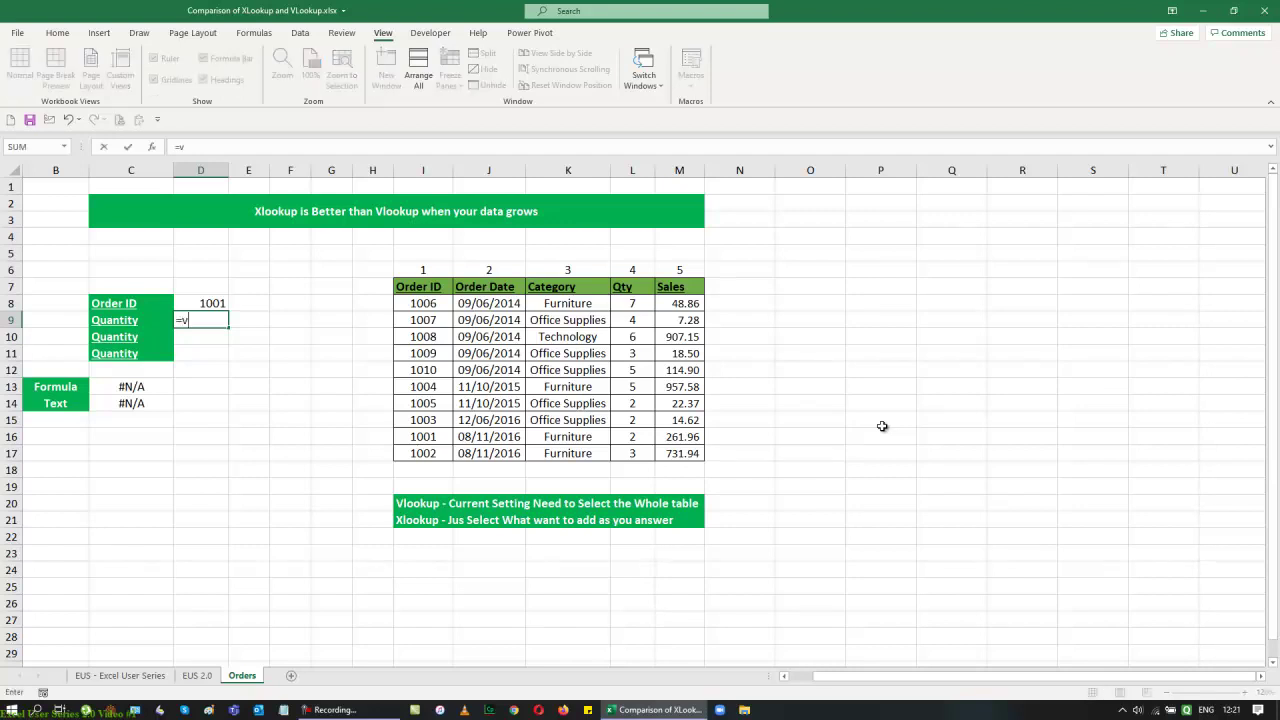
key(Tab)
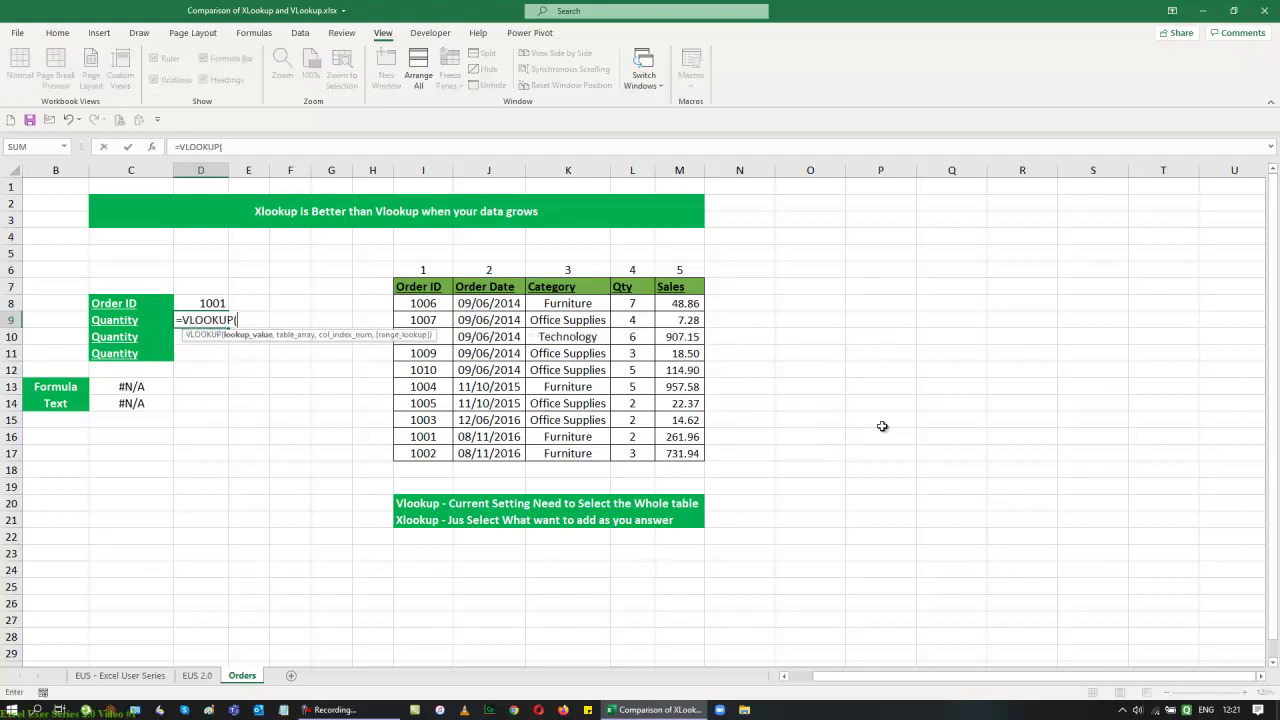
key(Up)
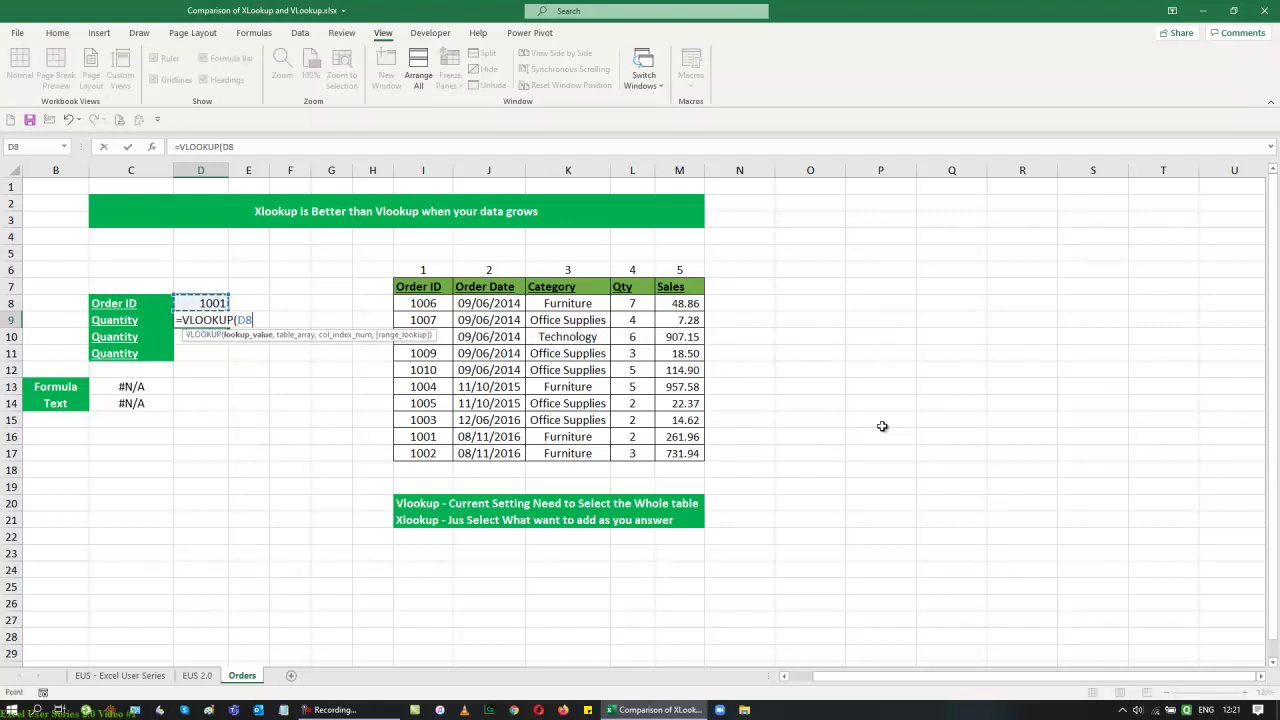
Step: Set the VLOOKUP table array to the whole orders table including headers as the absolute range $I$7:$M$17
text(,)
key(Right)
key(Right)
key(Right)
key(Right)
key(Right)
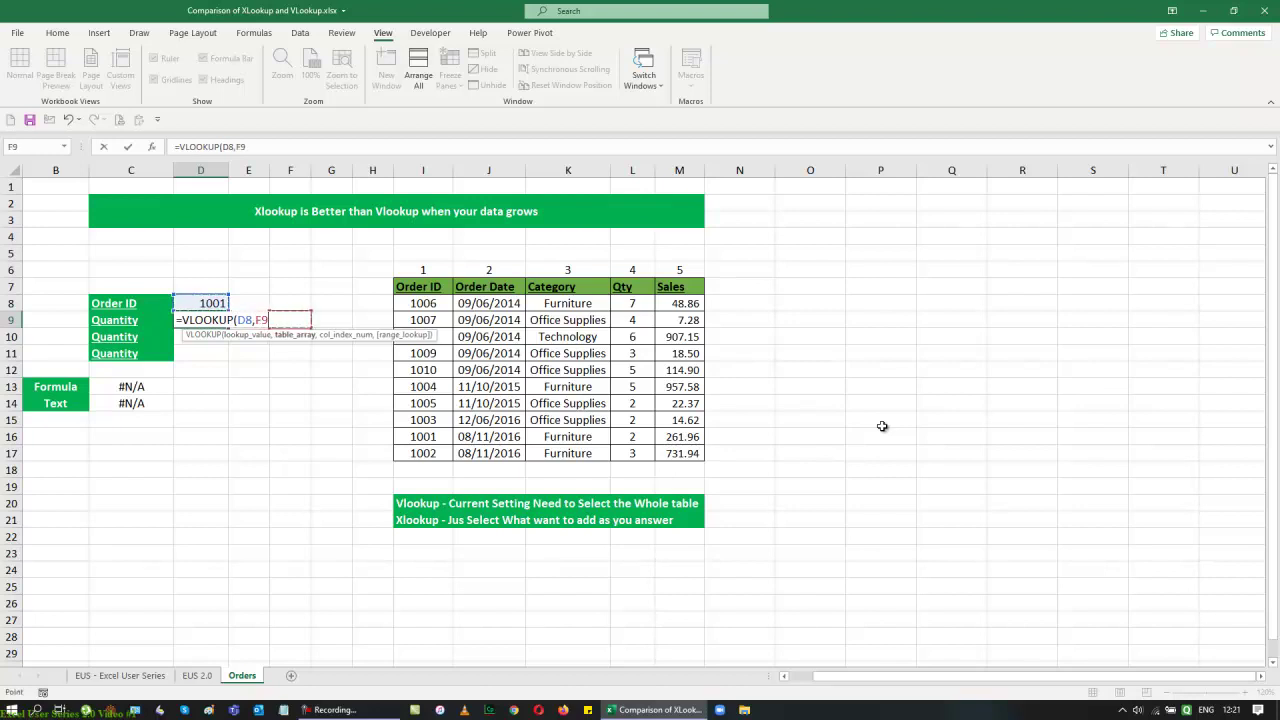
key(Up)
key(Up)
key(ctrl+shift+Down)
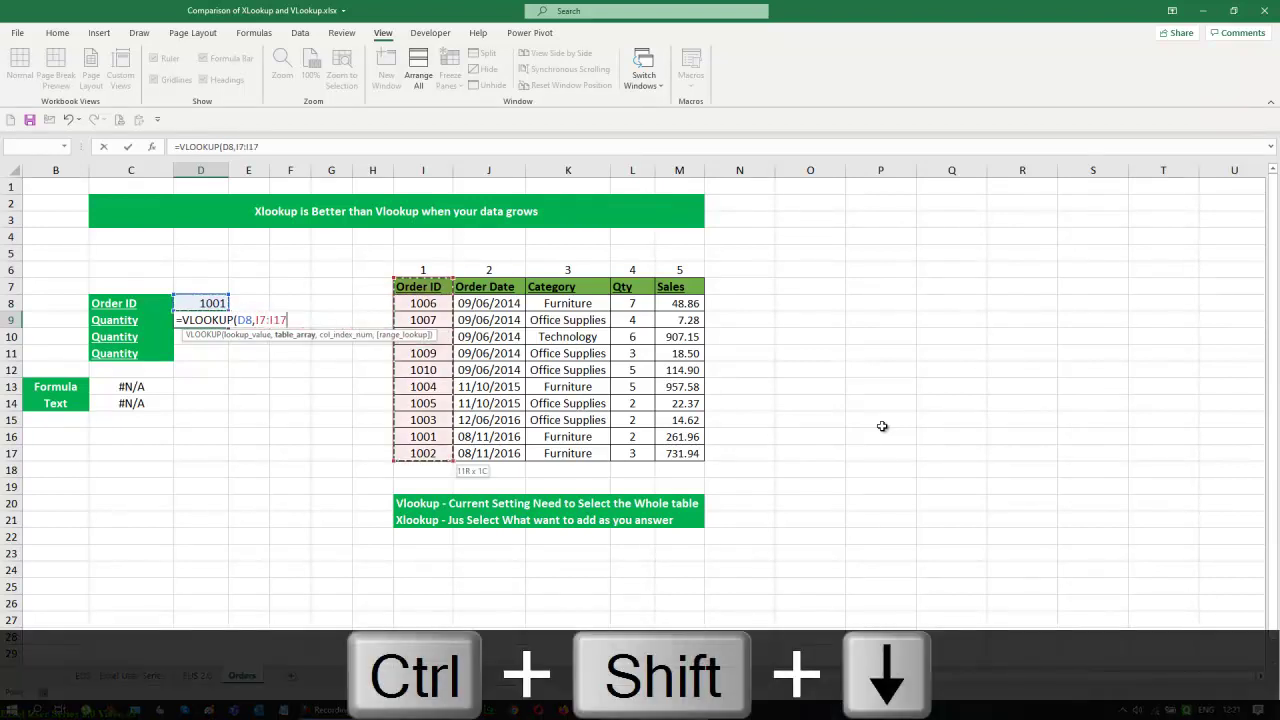
key(ctrl+shift+Right)
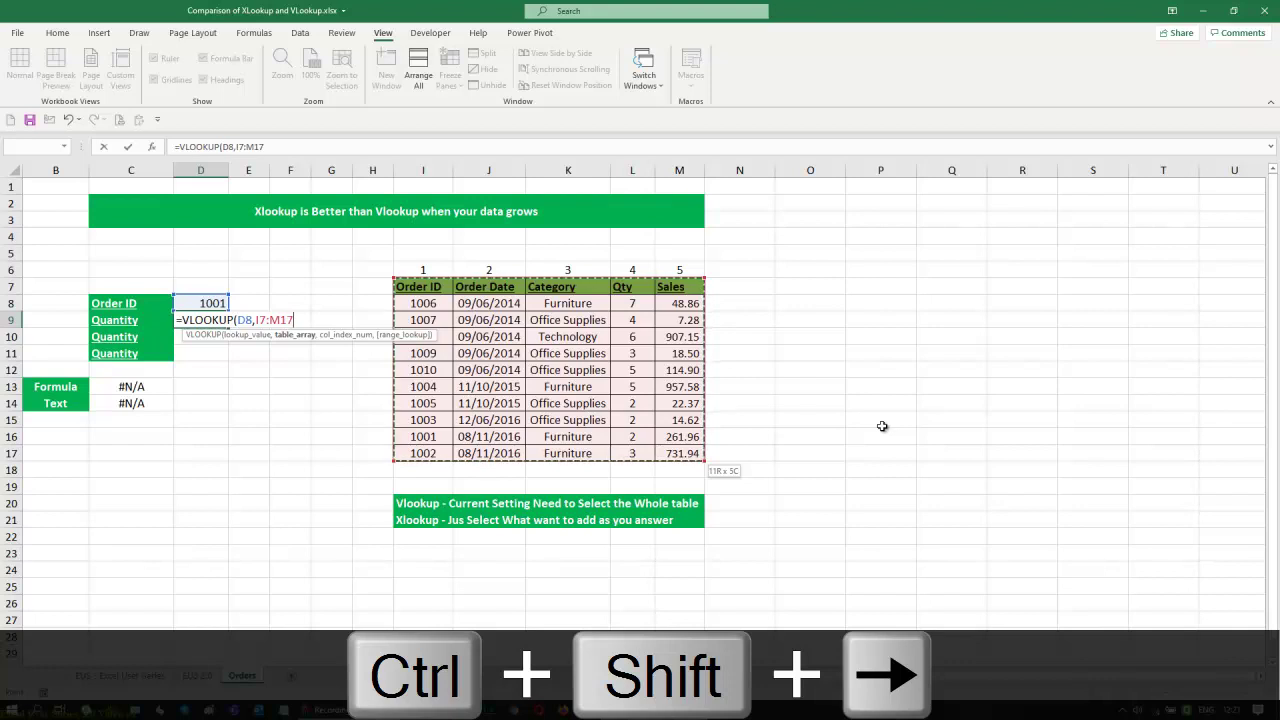
key(F4)
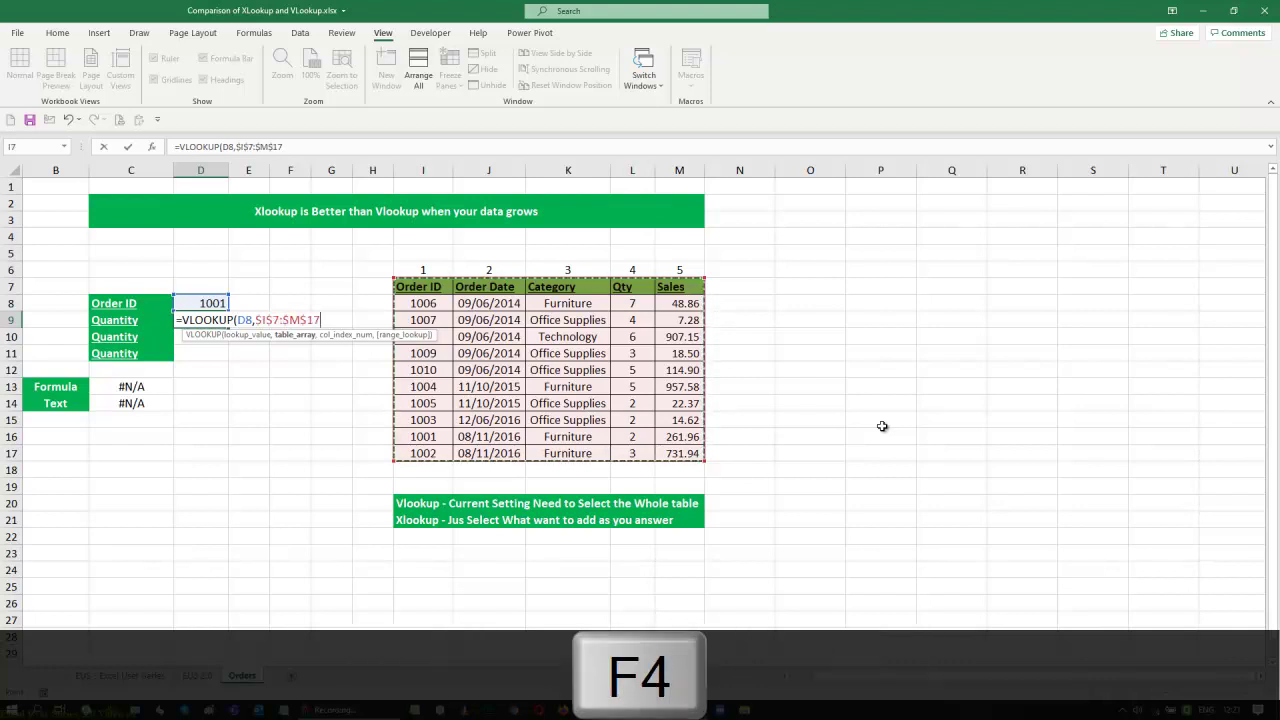
Step: Complete the VLOOKUP in D9 with column index 4 and 0 for an exact match
text(,)
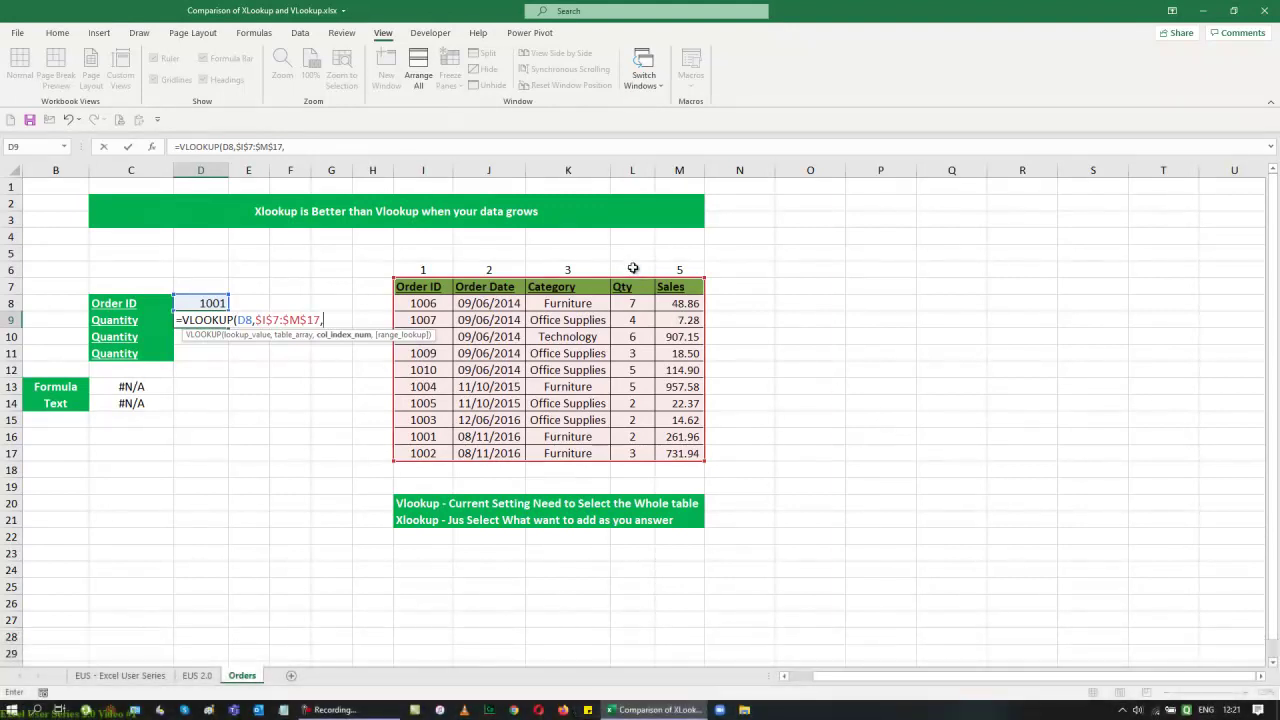
text(4,0))
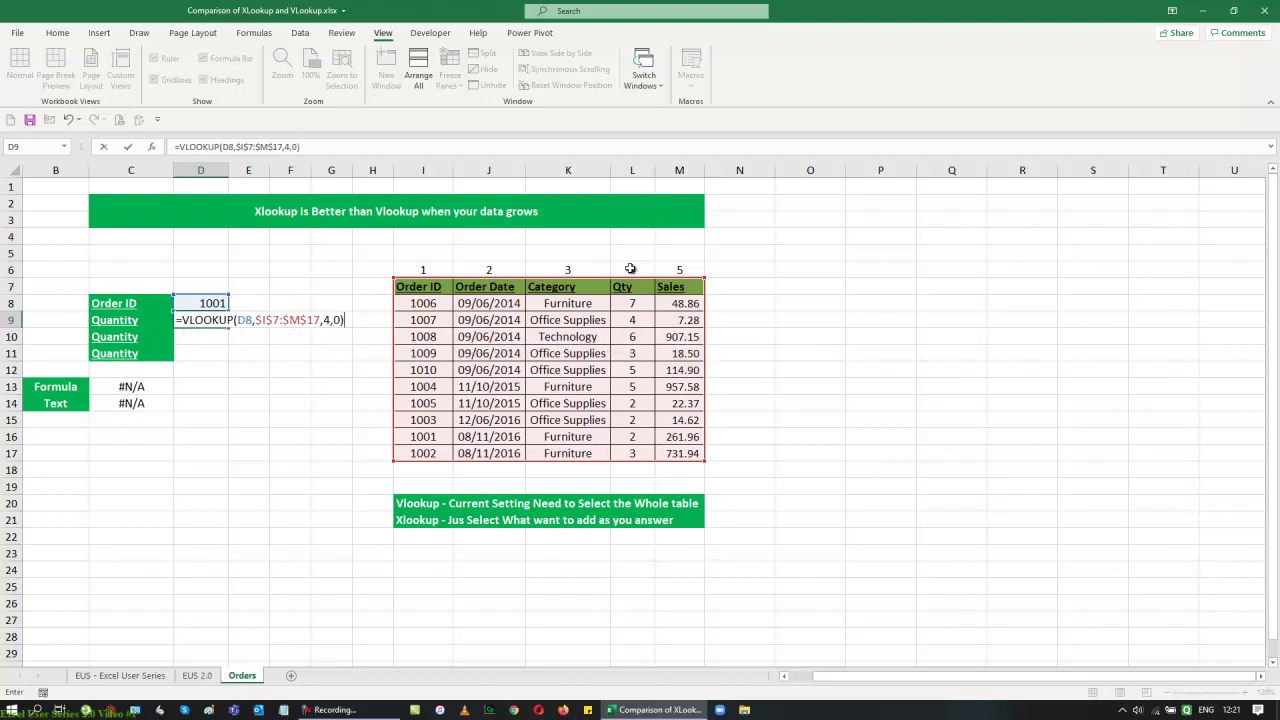
key(Return)
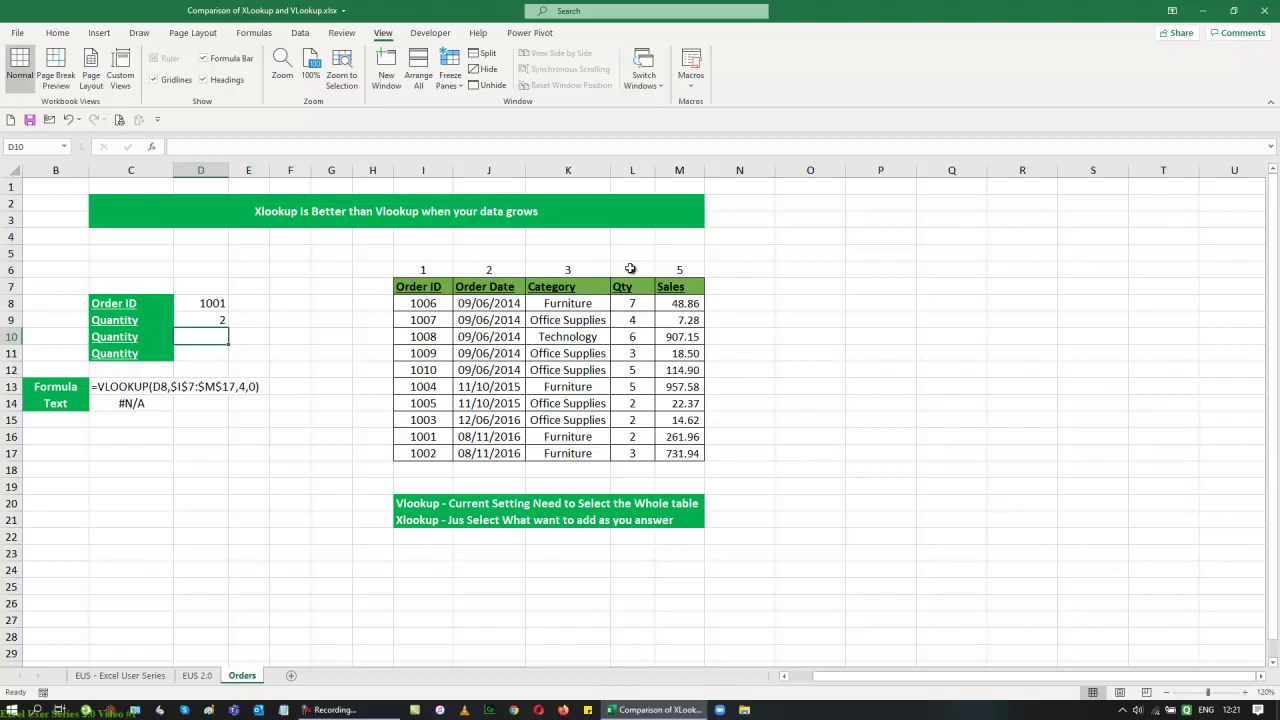
Step: Test the VLOOKUP by choosing other order IDs from the list in D8, ending with the first ID in the list
key(Up)
key(Up)
key(alt+Down)
key(Up)
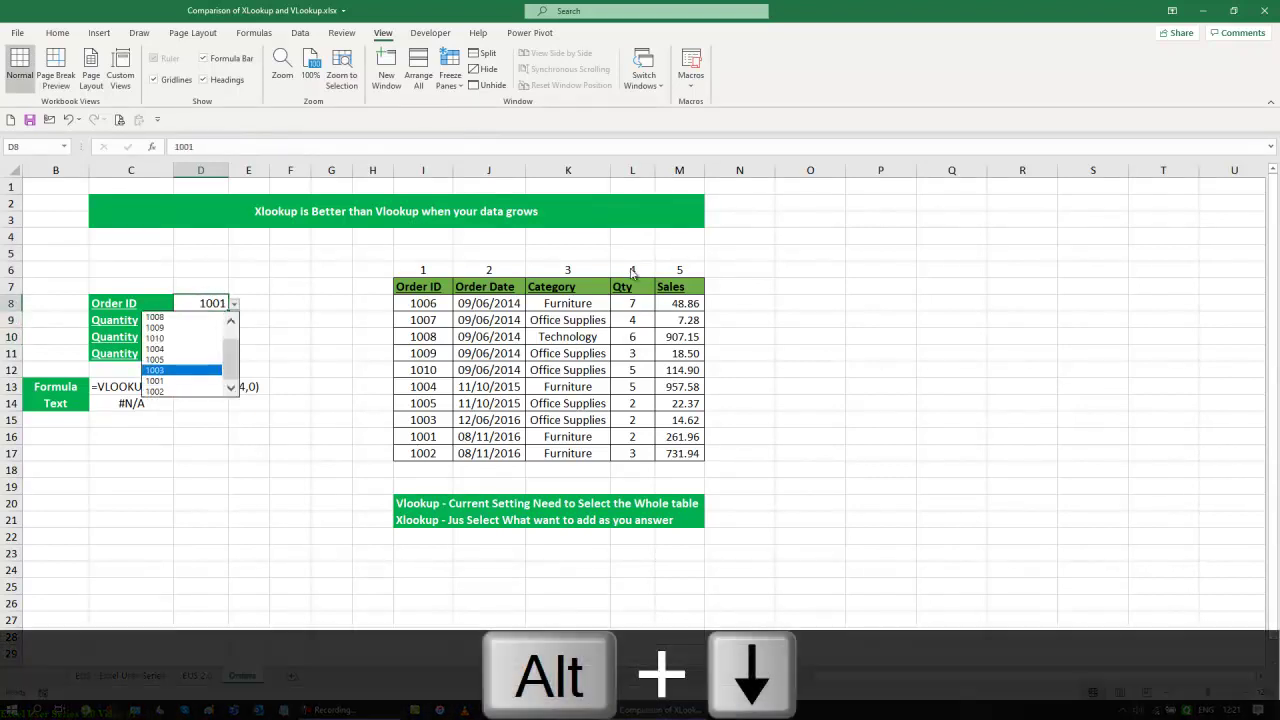
key(Up)
key(Return)
key(alt+Down)
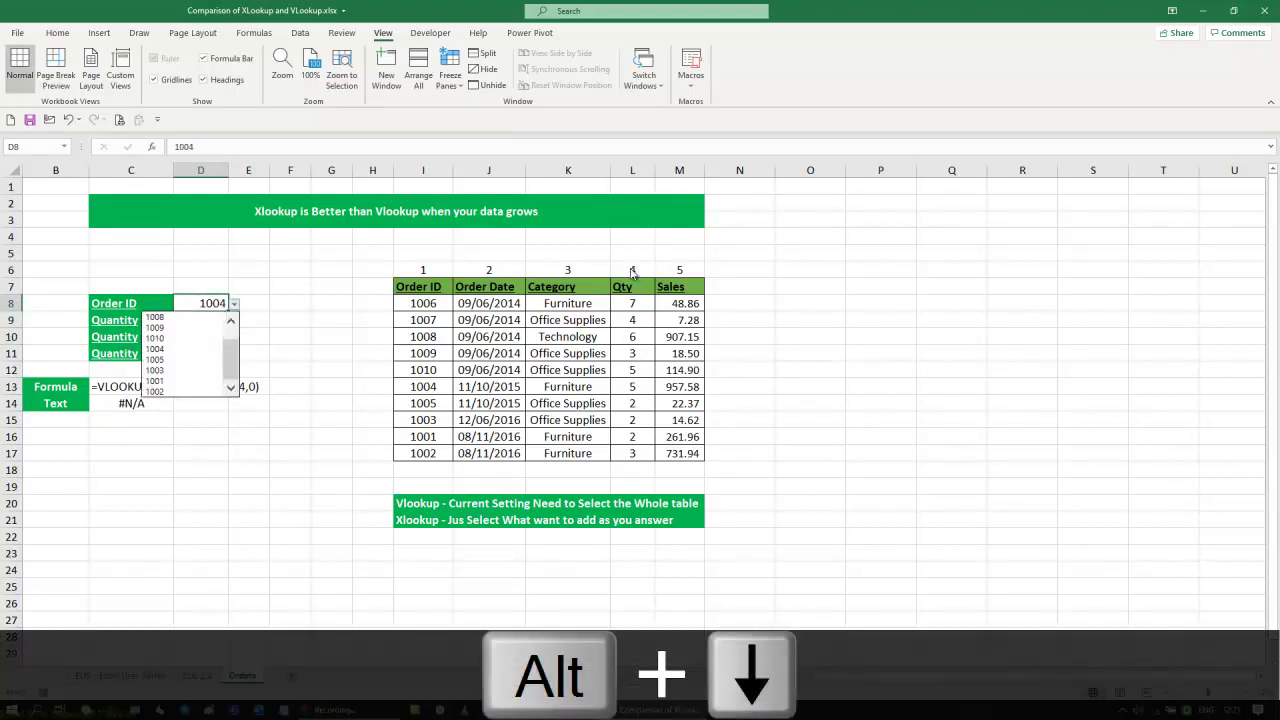
key(Home)
key(Return)
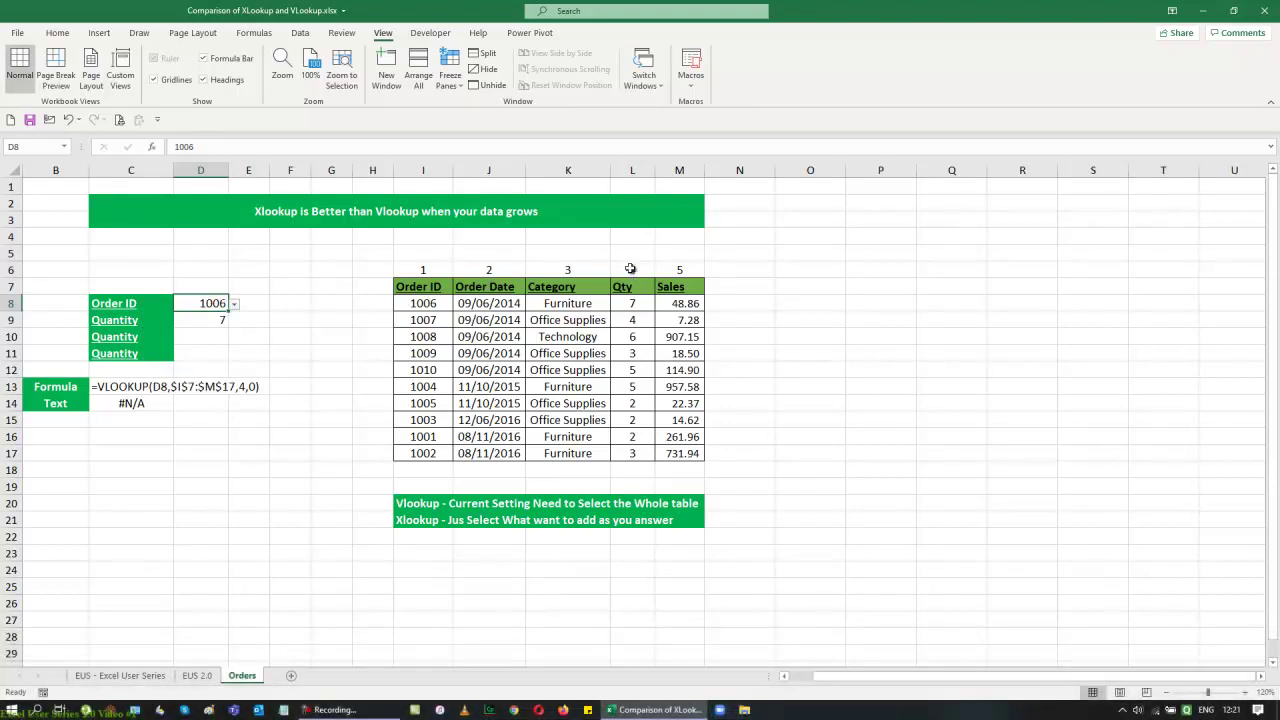
Step: Start an XLOOKUP in D10 with its function arguments dialog and set the lookup value to D8
key(Down)
key(Down)
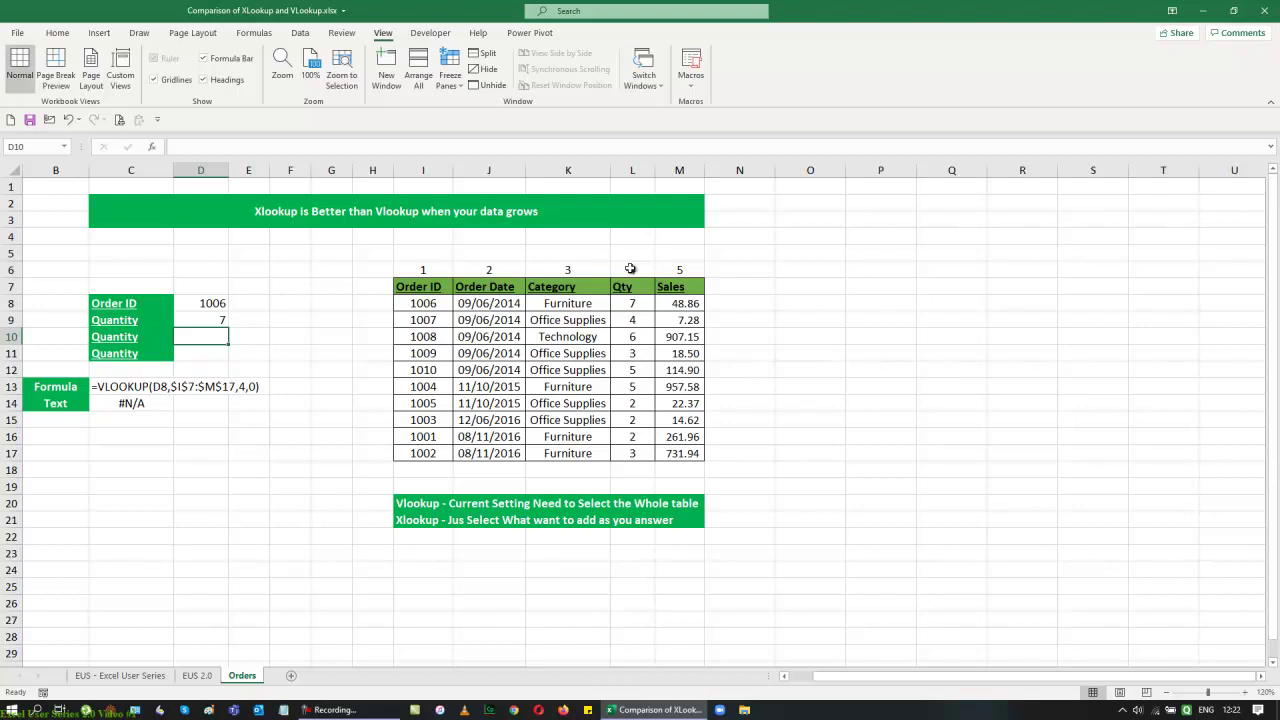
text(=)
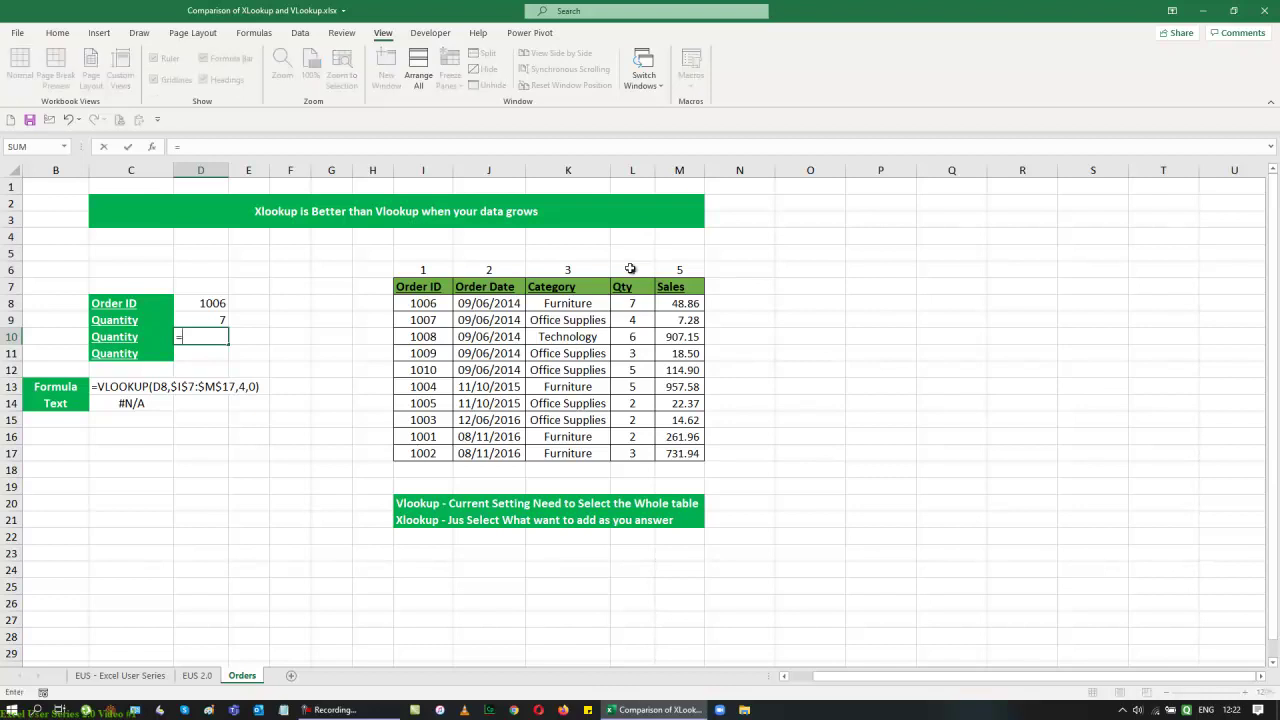
text(xlo)
key(Tab)
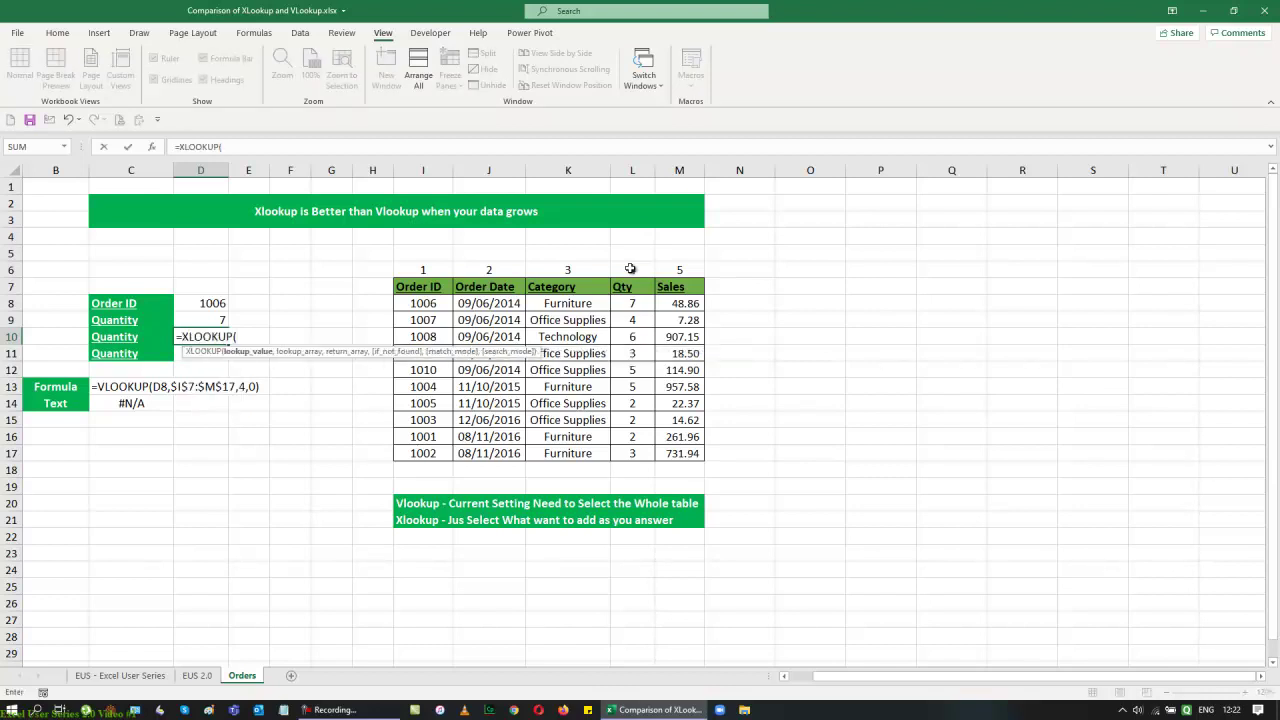
key(ctrl+a)
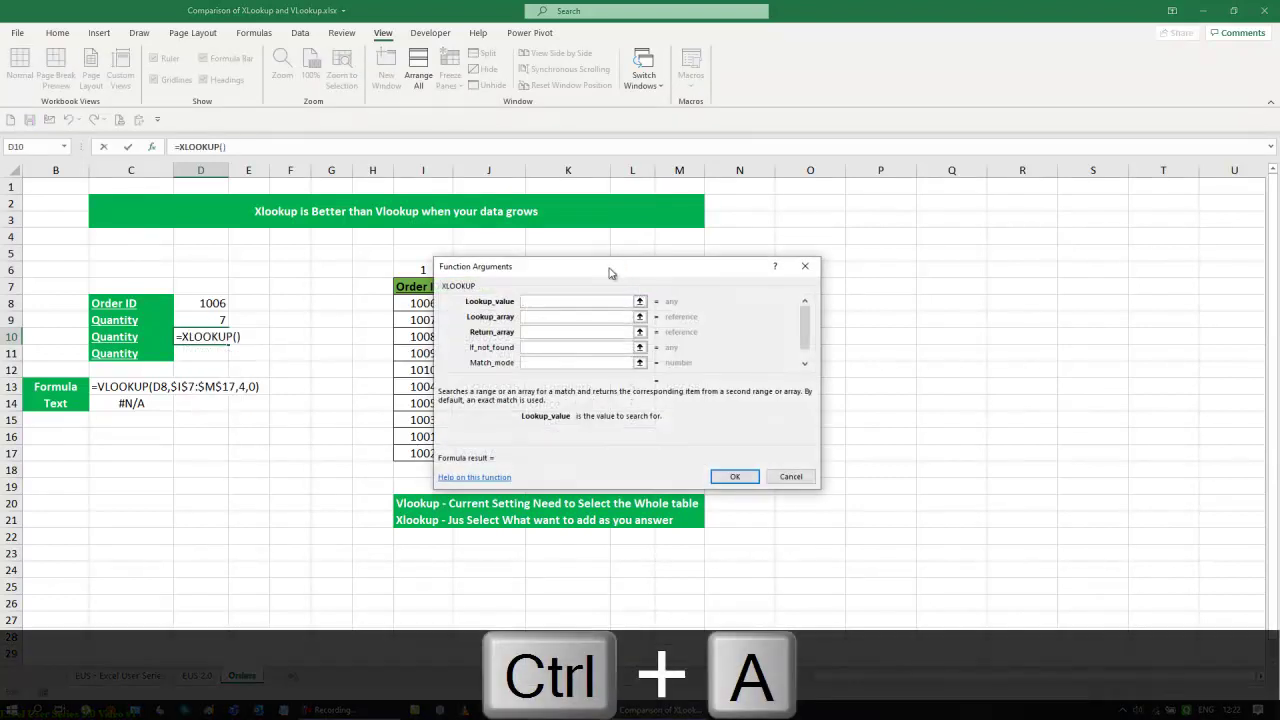
drag(612, 273, 914, 244)
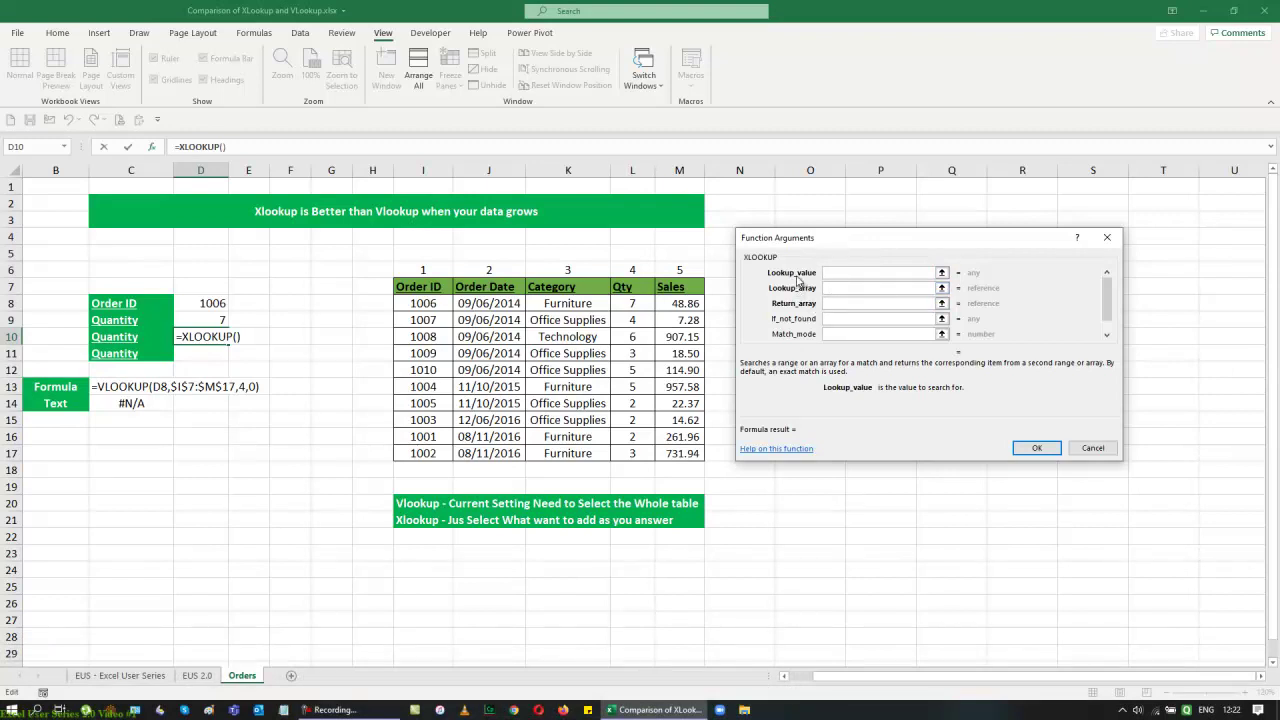
click(216, 303)
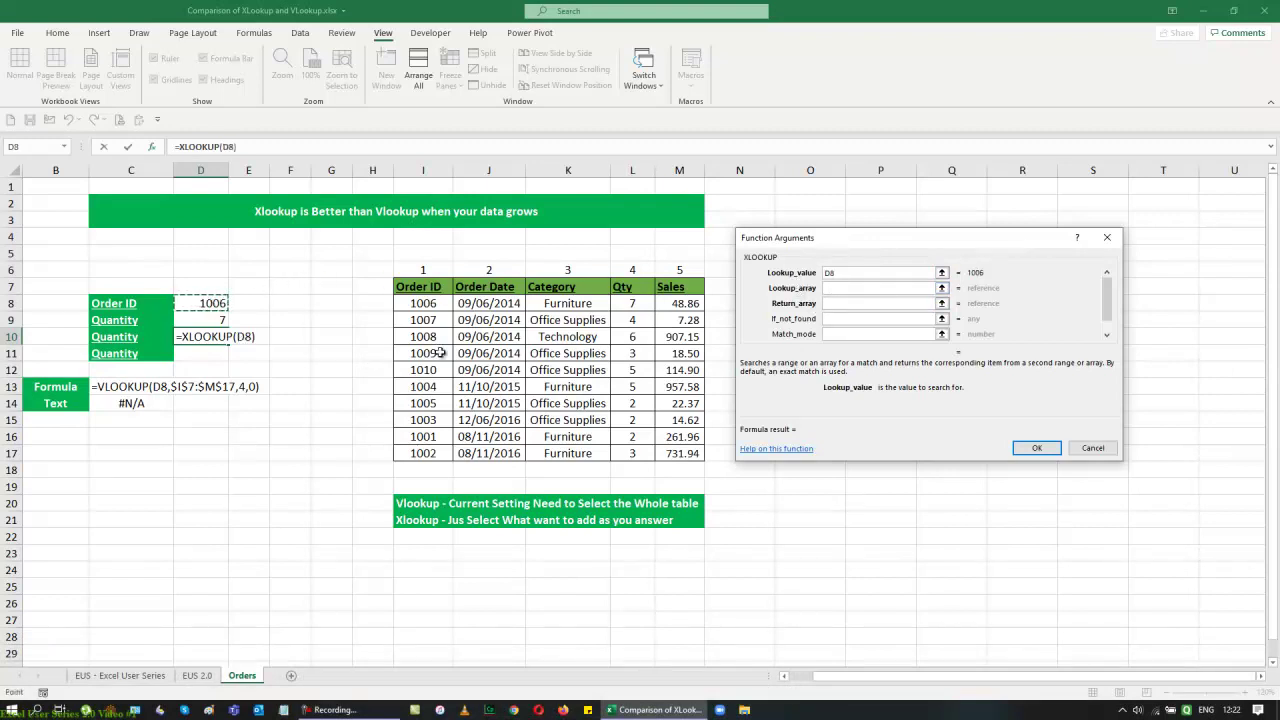
Step: Set the XLOOKUP lookup array to I7:I17 and the return array to L7:L17, and confirm the formula
key(Tab)
click(425, 287)
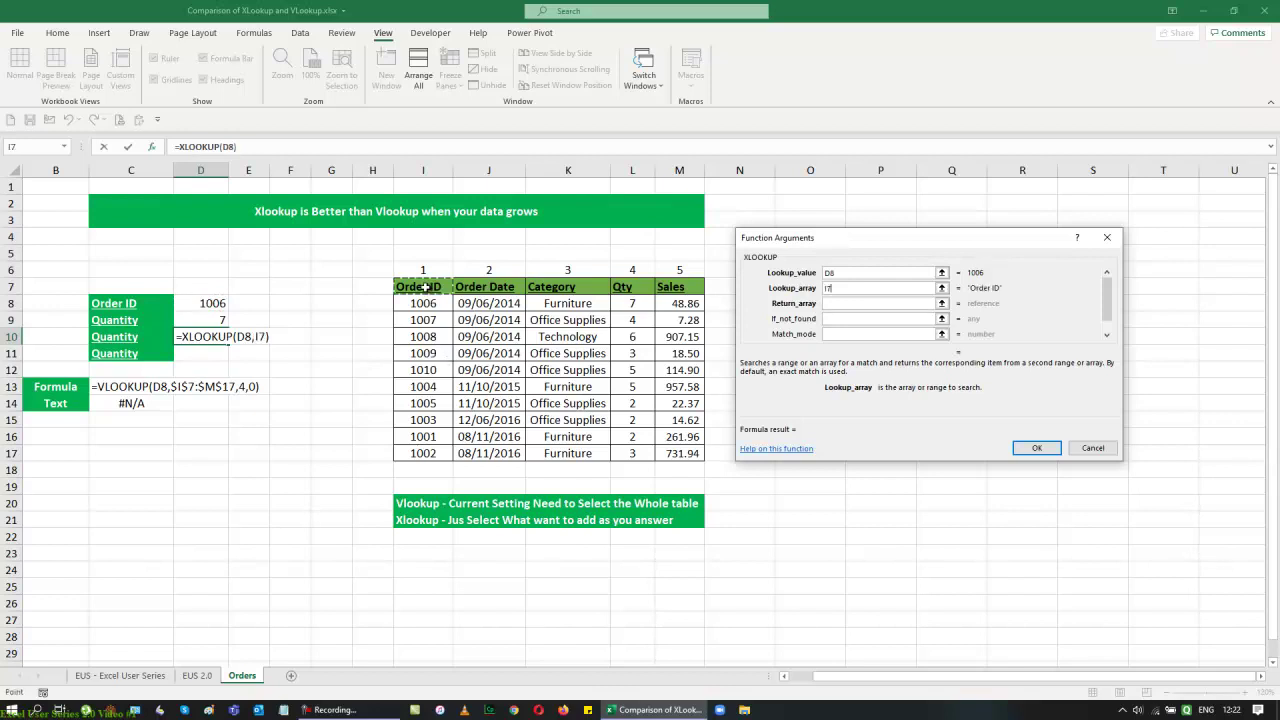
drag(425, 287, 423, 453)
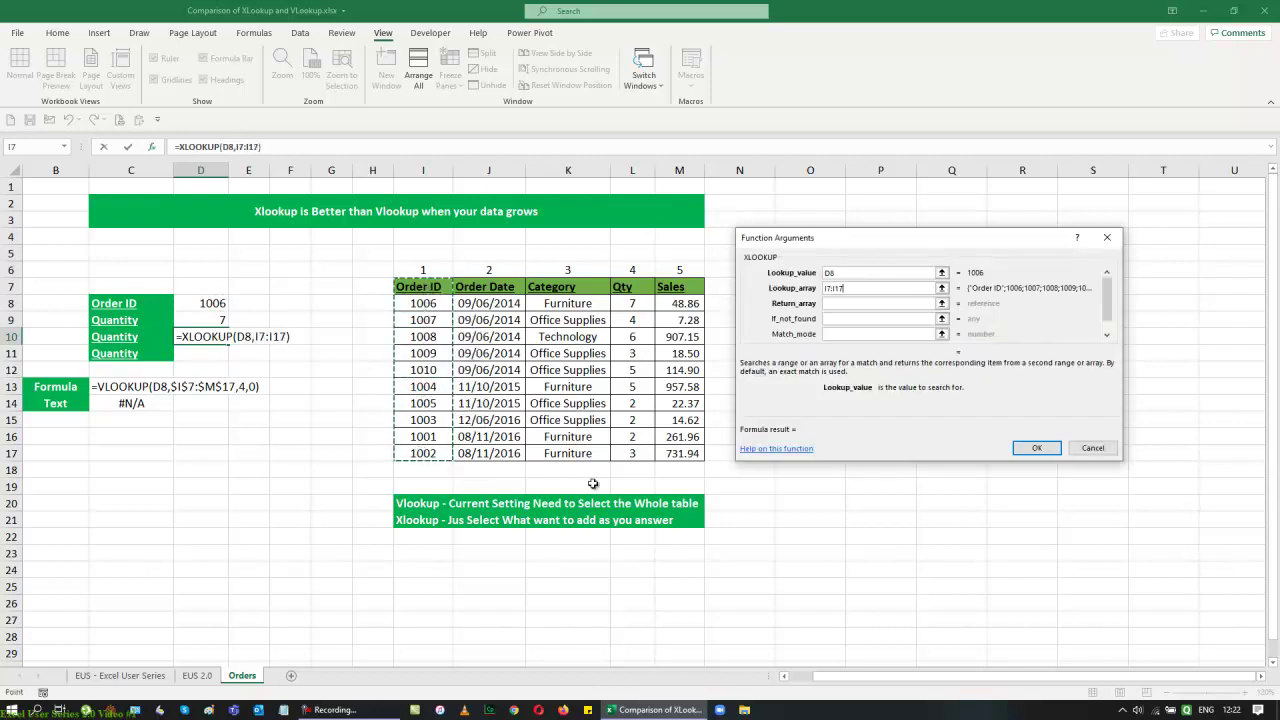
key(Tab)
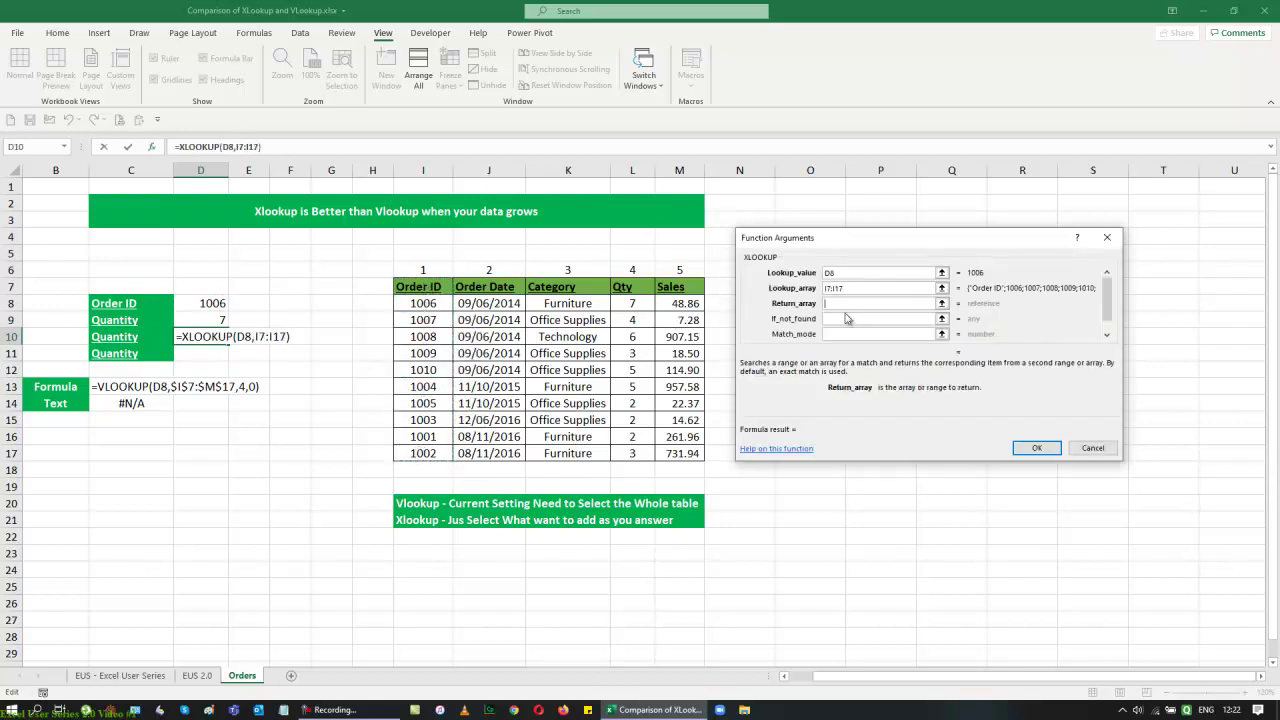
drag(645, 288, 641, 453)
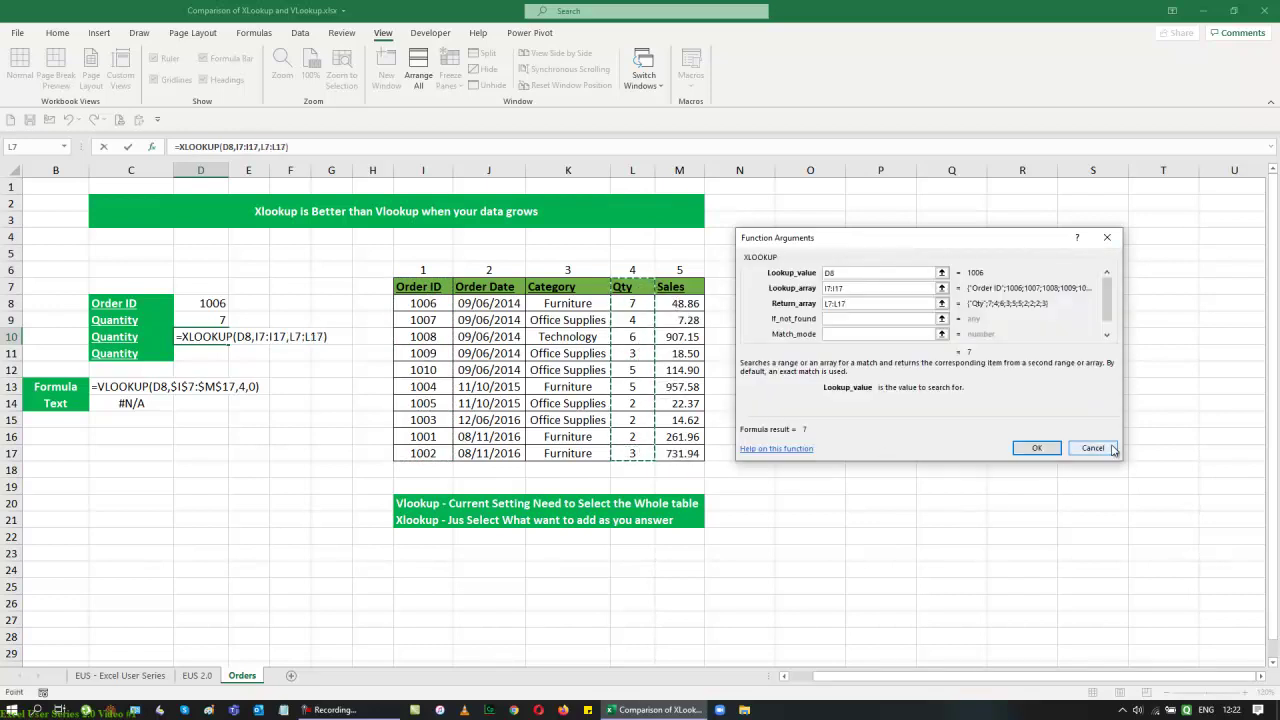
click(1048, 448)
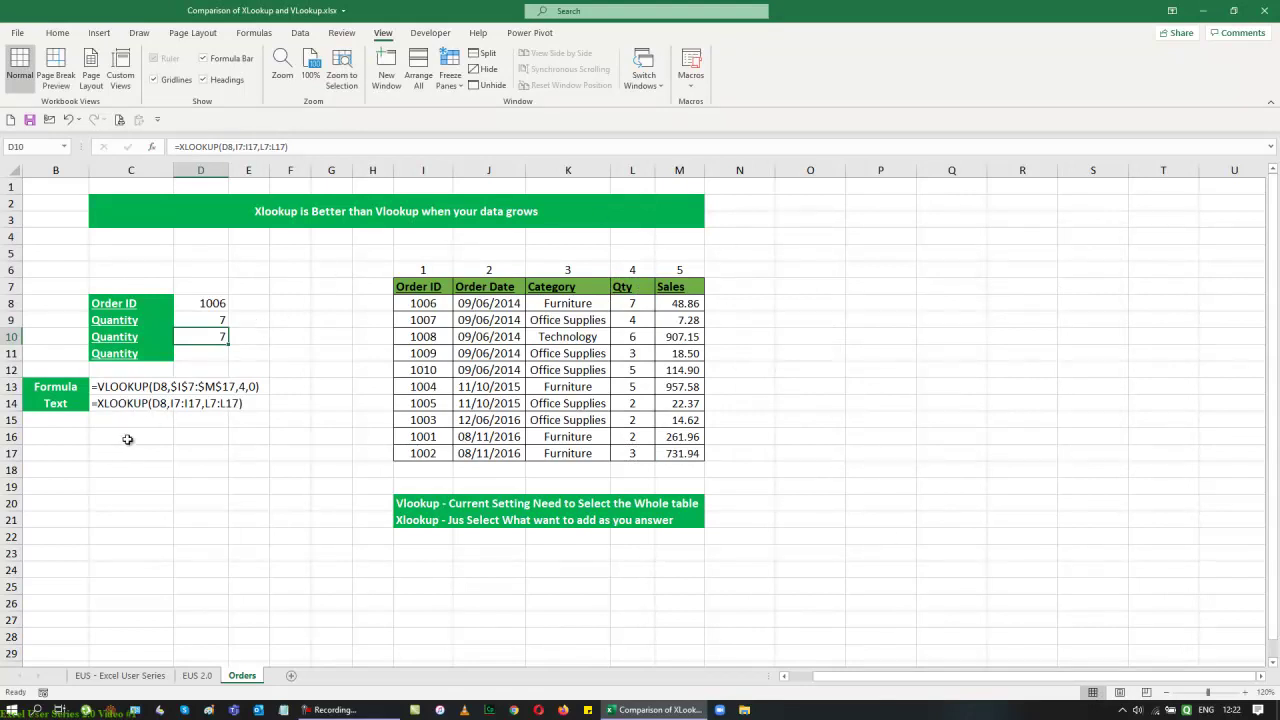
Step: Extend the merged Formula Text label to cover B13:B15 and center it horizontally and vertically
drag(55, 398, 52, 418)
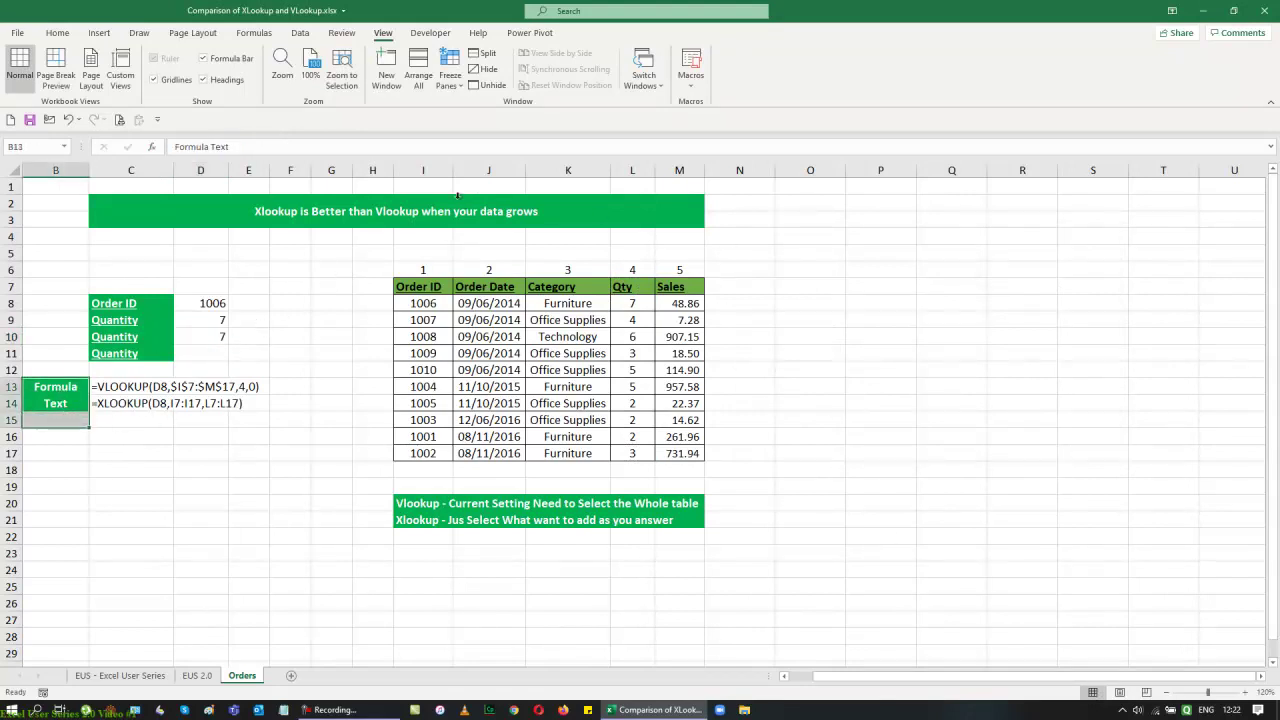
click(57, 33)
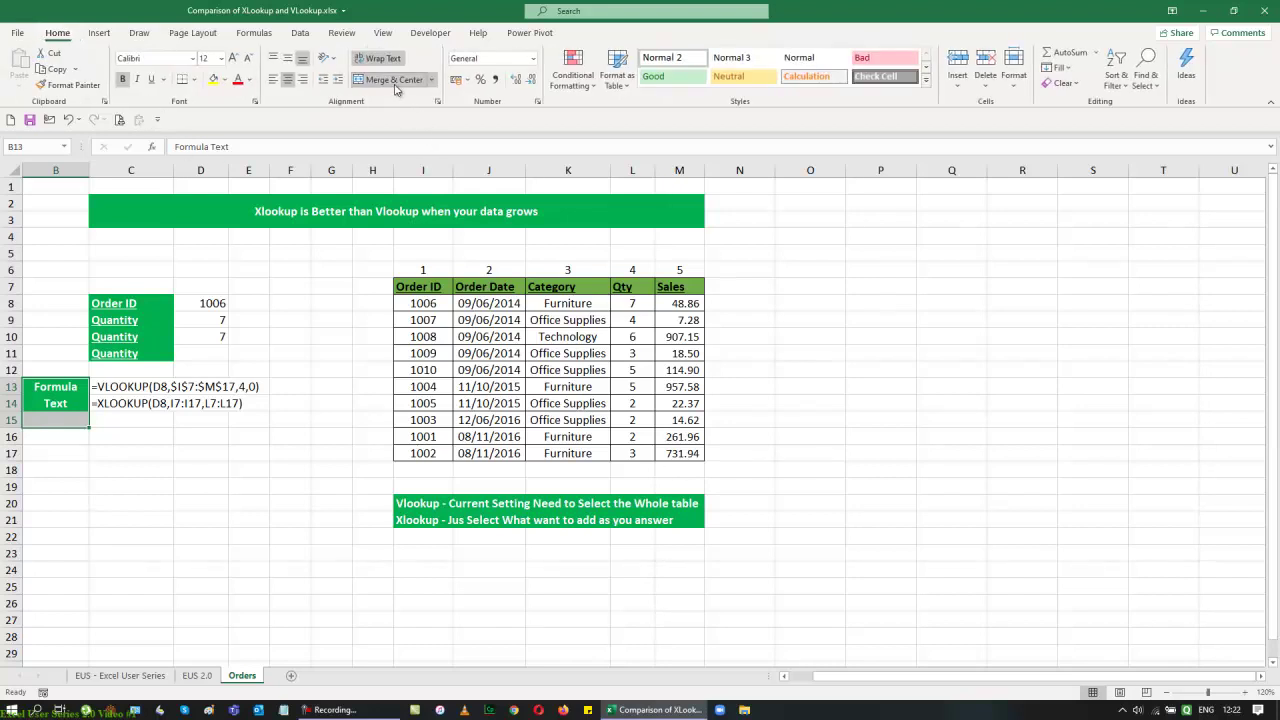
click(395, 84)
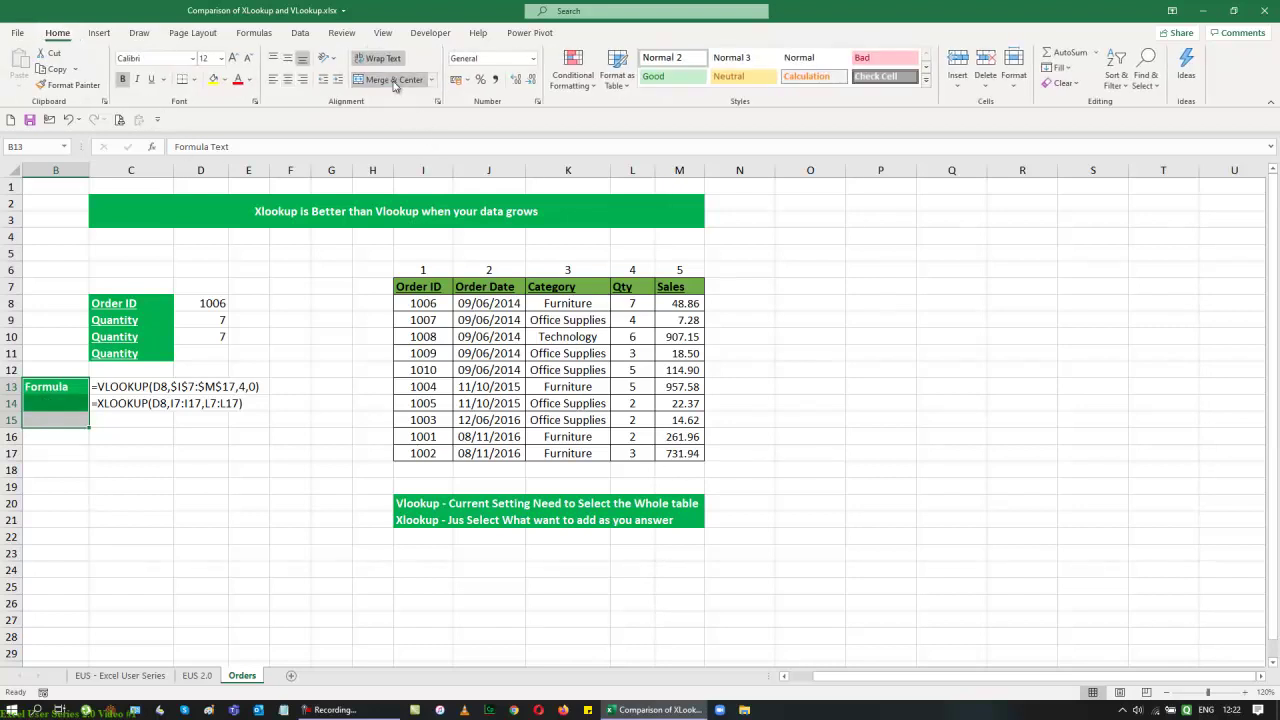
click(395, 80)
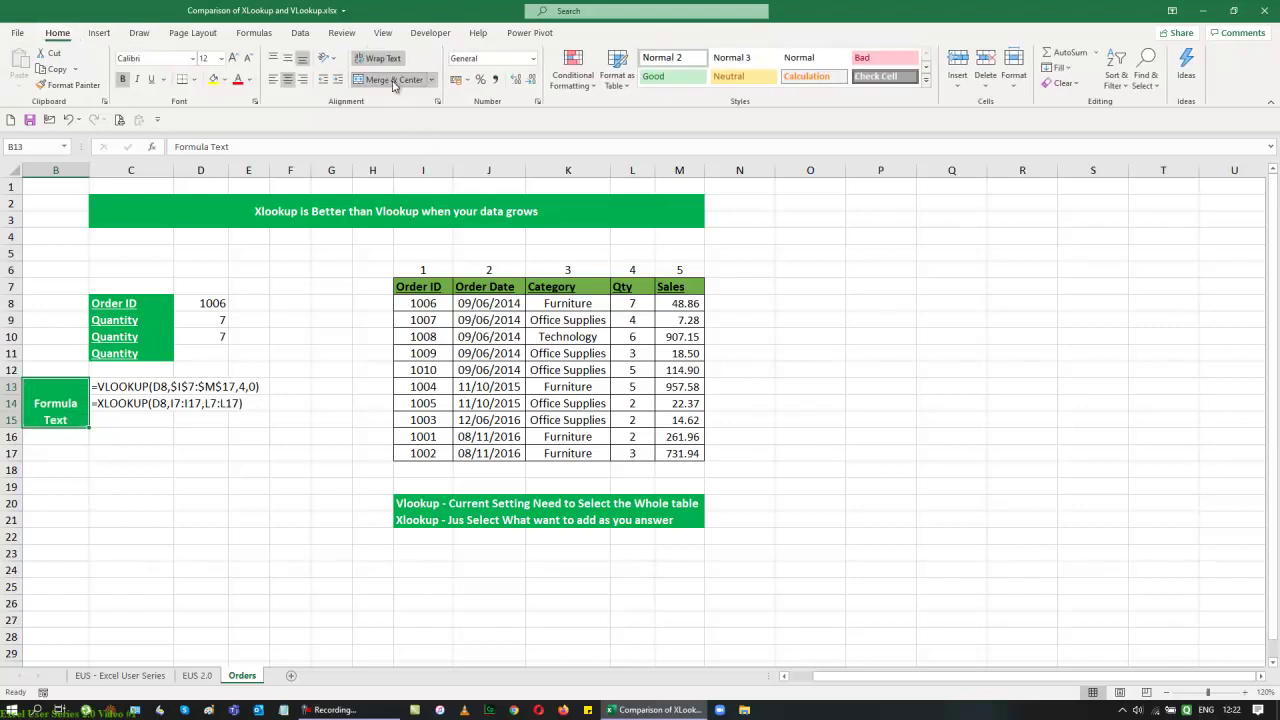
click(288, 58)
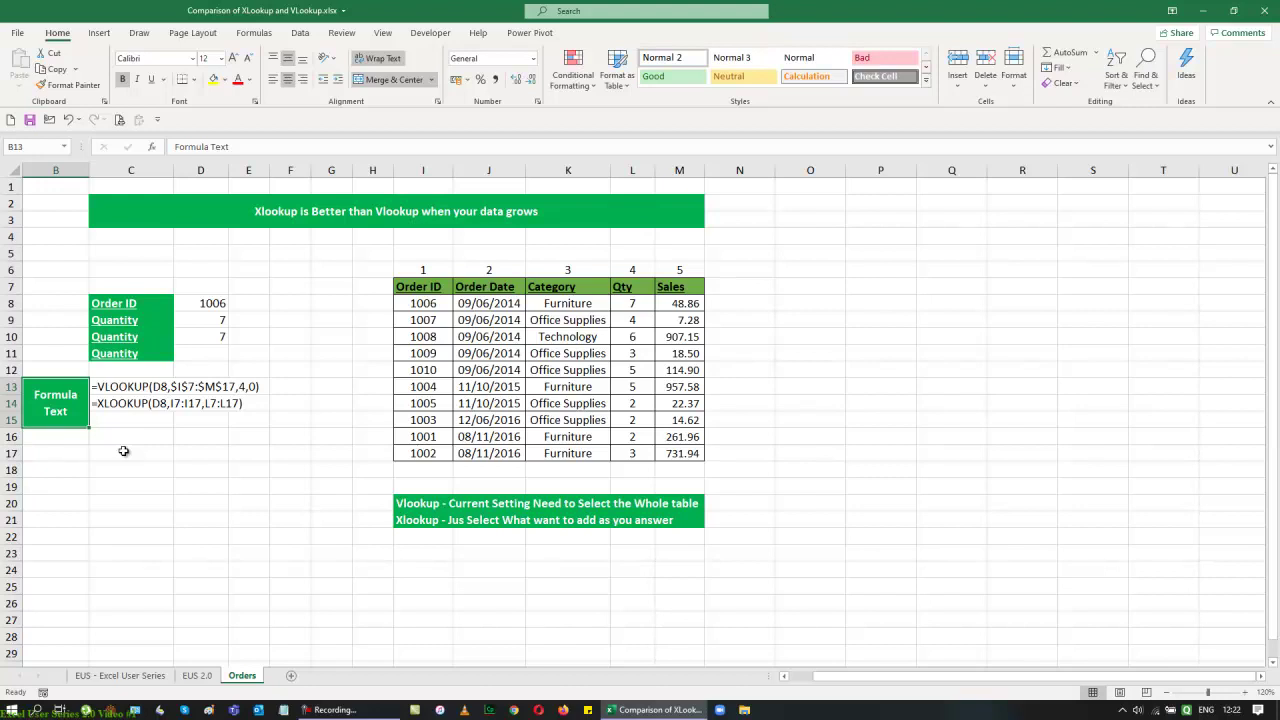
Step: Fill the FORMULATEXT formula in C14 down into C15
click(132, 421)
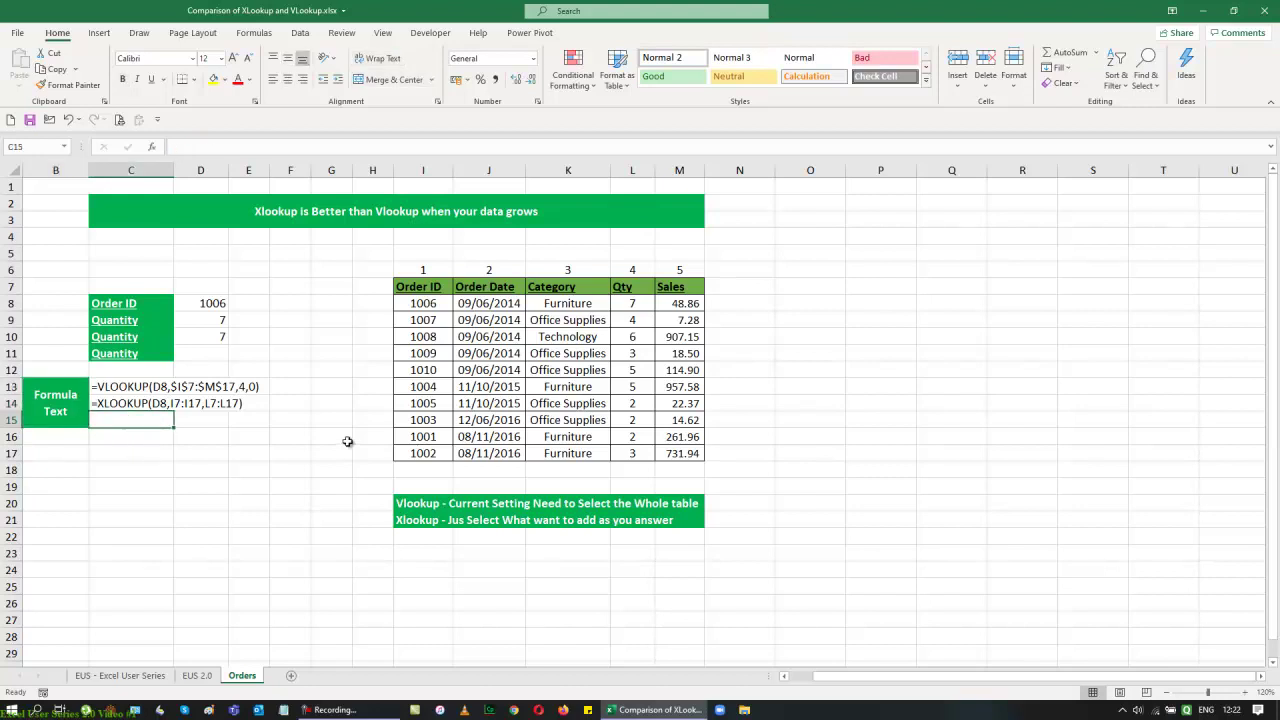
key(Up)
key(shift+Down)
key(ctrl+d)
key(Up)
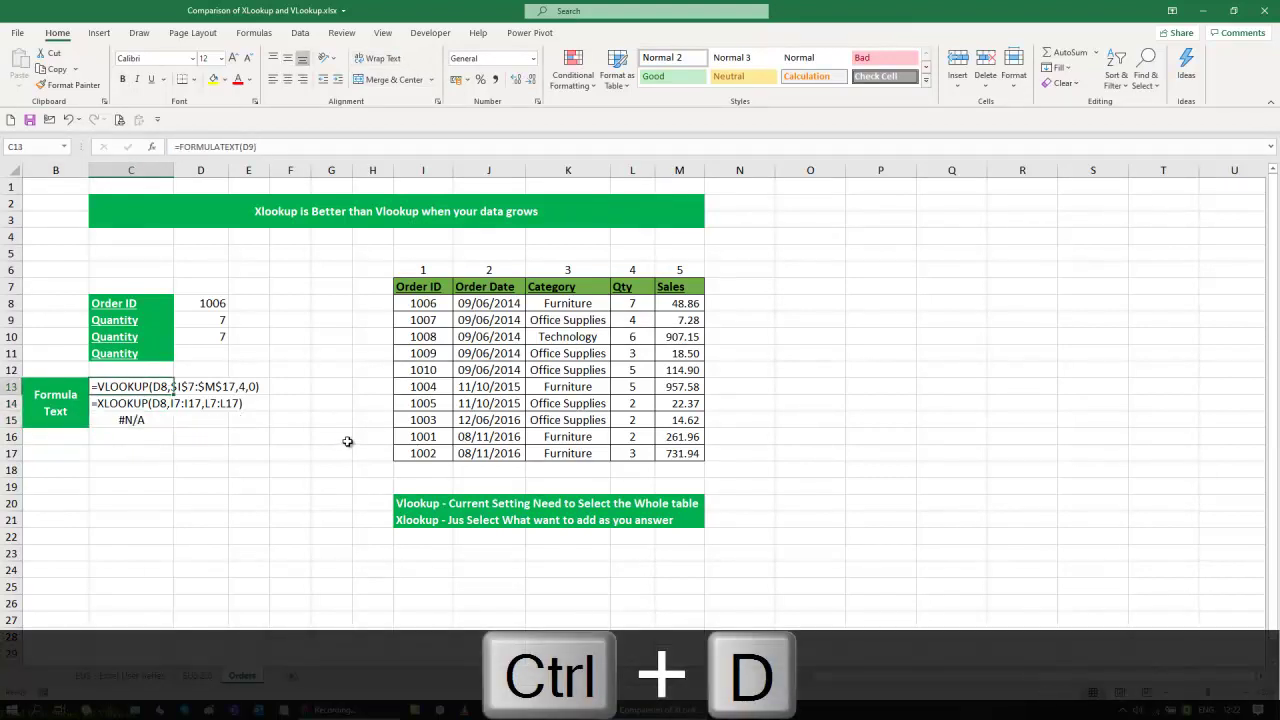
key(Up)
key(Up)
key(Right)
text(=loo)
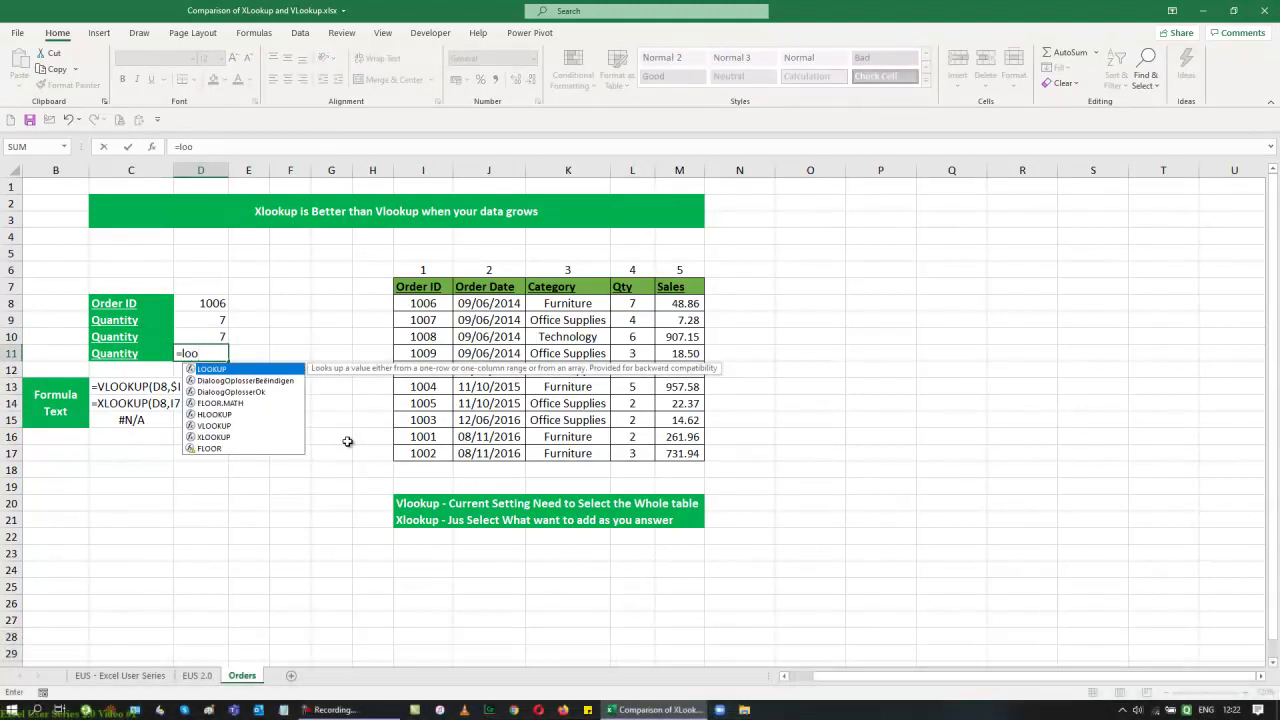
key(Tab)
key(ctrl+a)
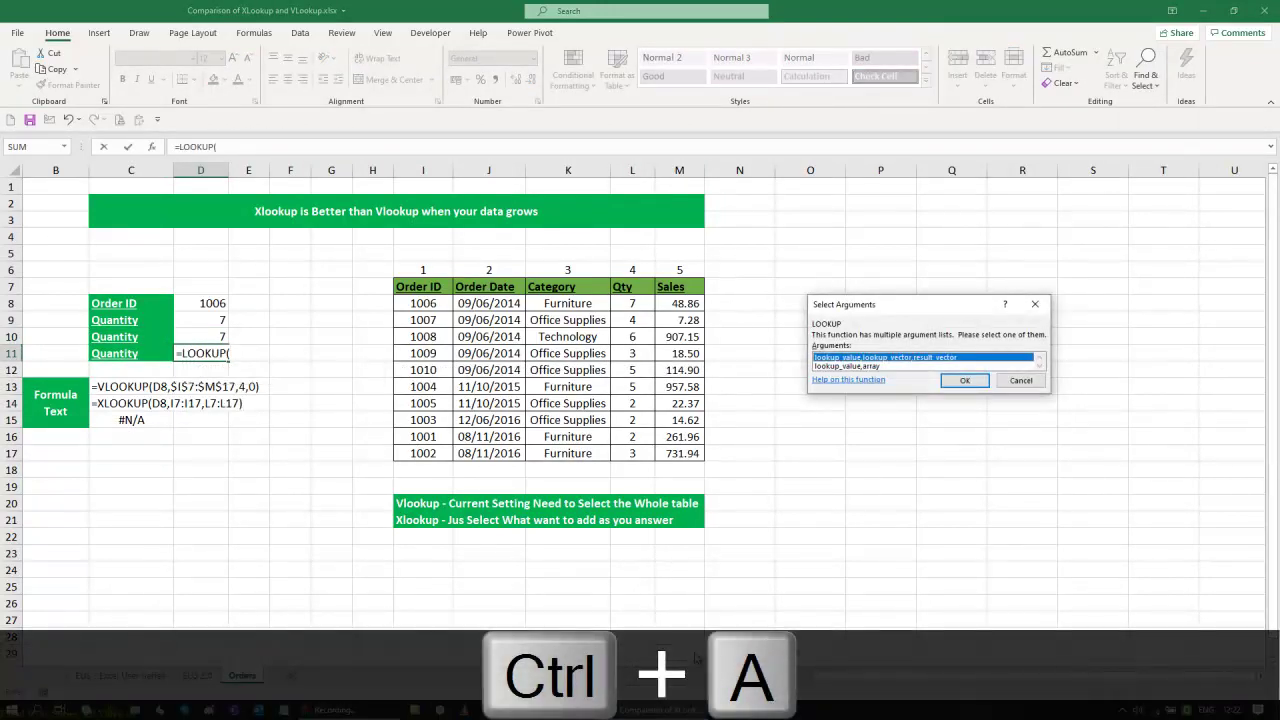
key(Down)
key(Return)
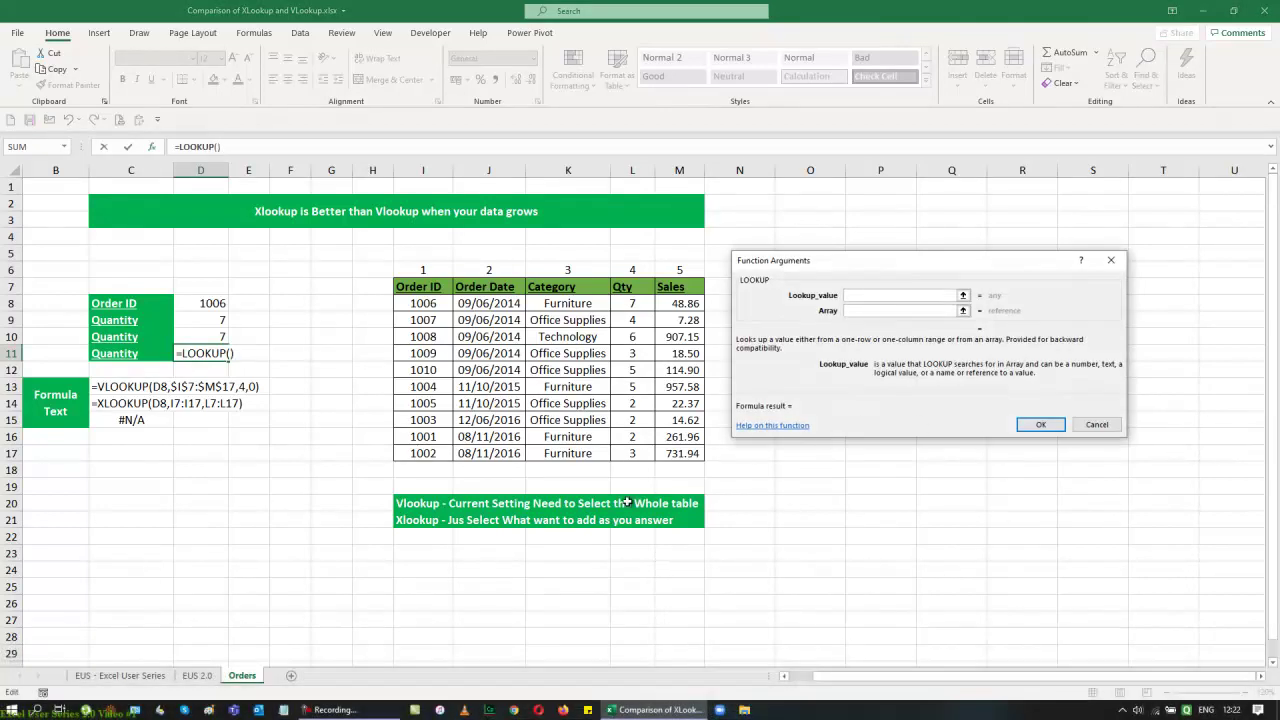
click(206, 303)
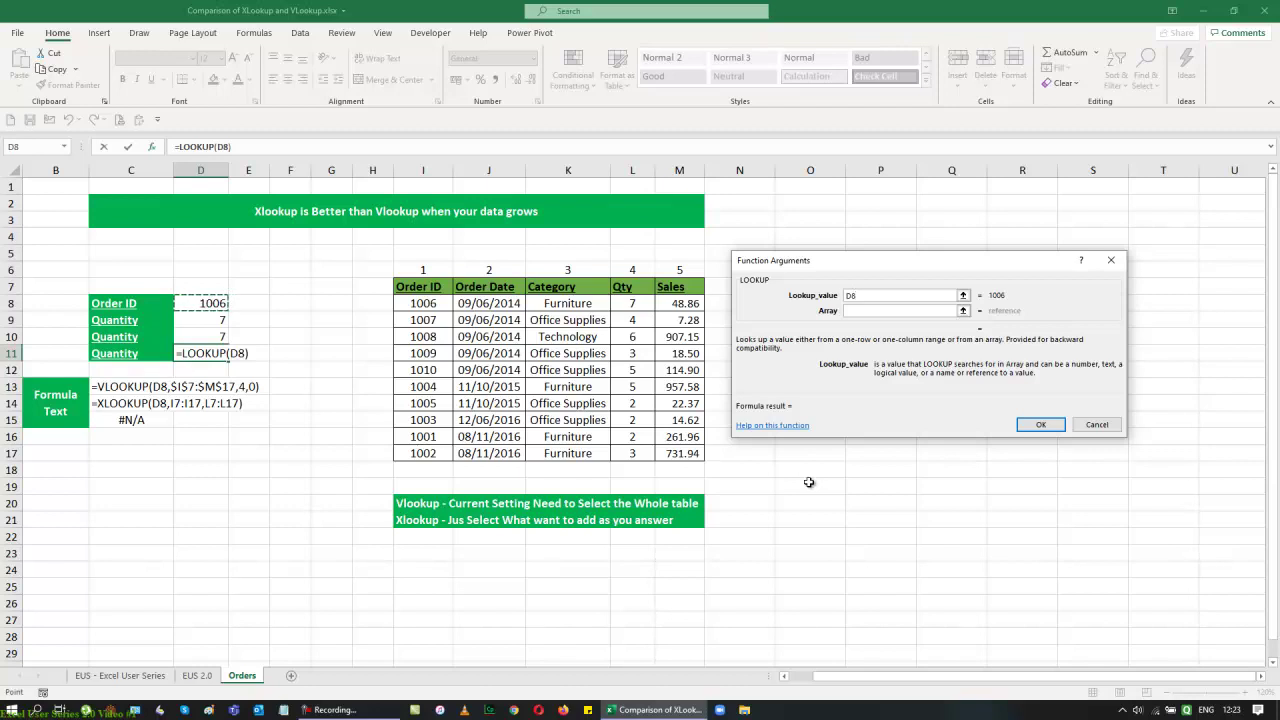
key(Escape)
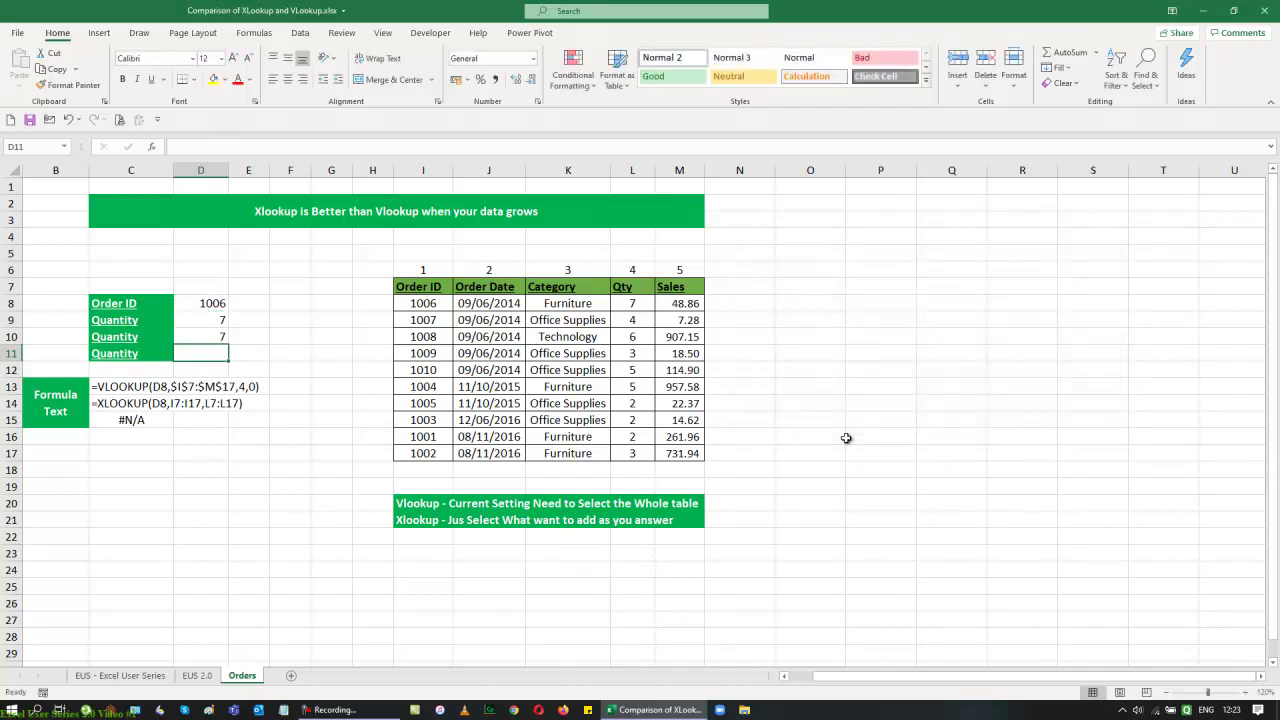
Step: Start a LOOKUP in D11 with the lookup_value, lookup_vector, result_vector argument form and set the lookup value to D8
text(=look)
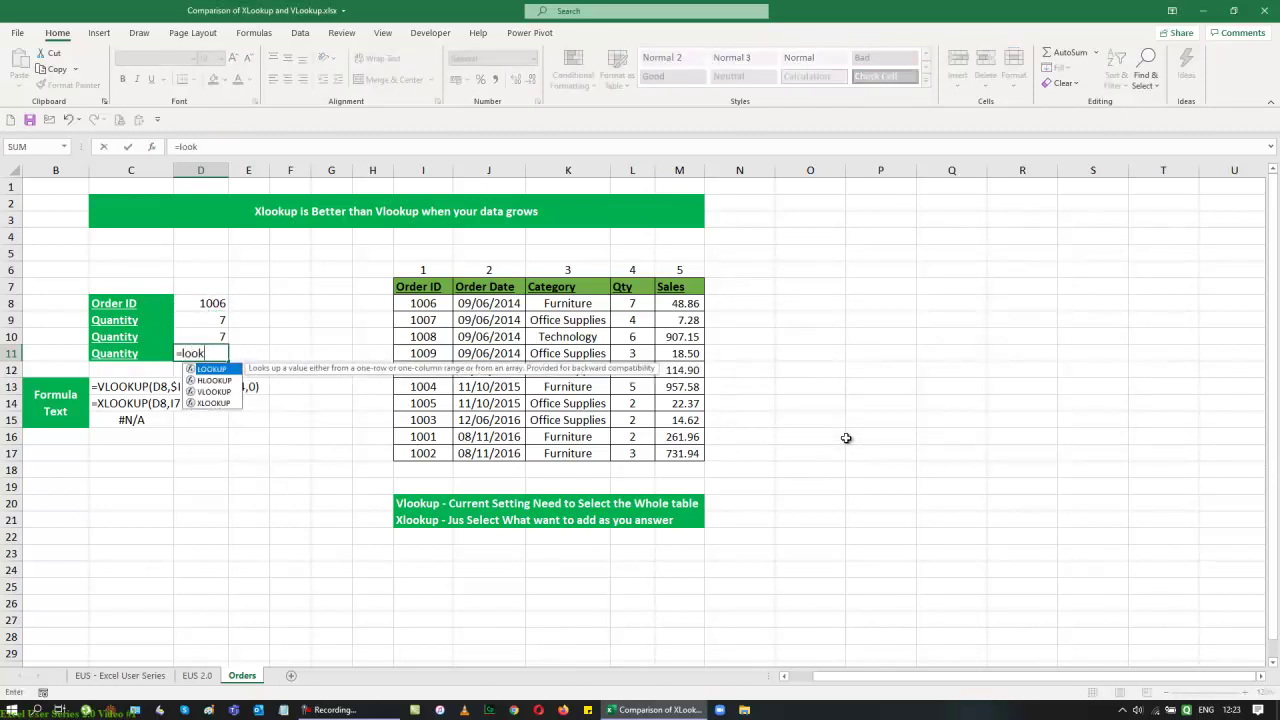
key(Tab)
key(ctrl+a)
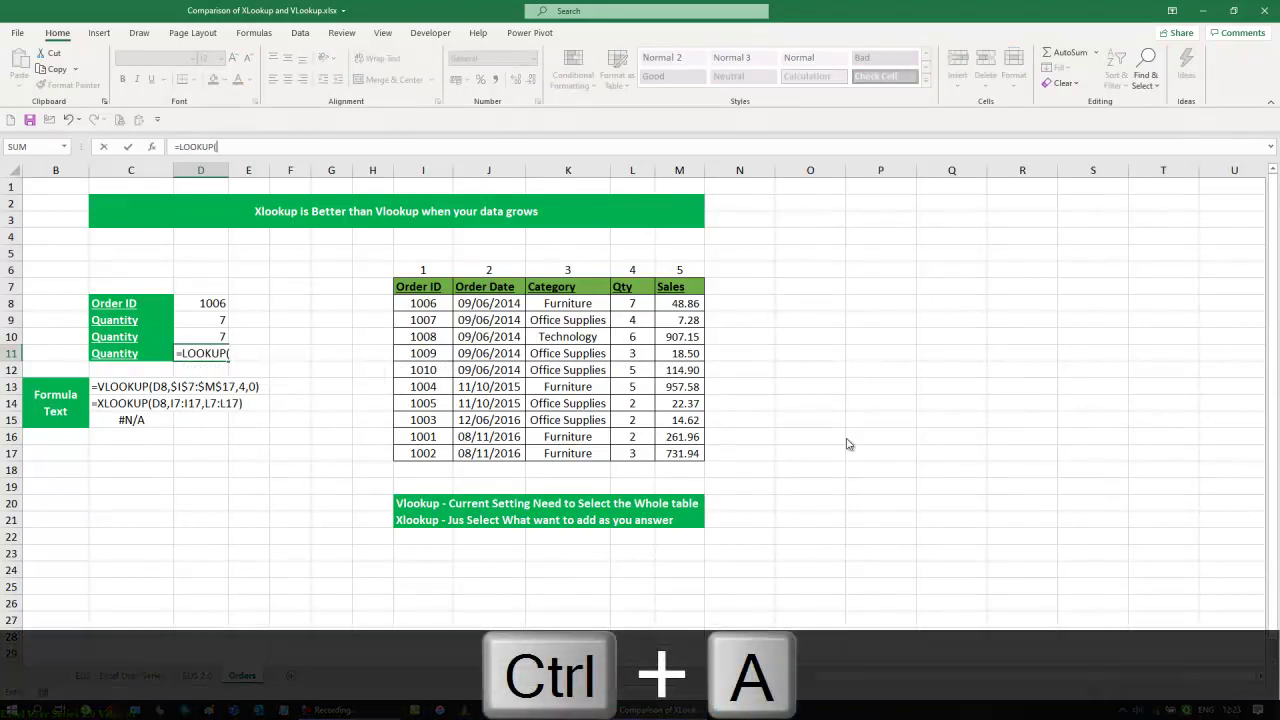
click(985, 382)
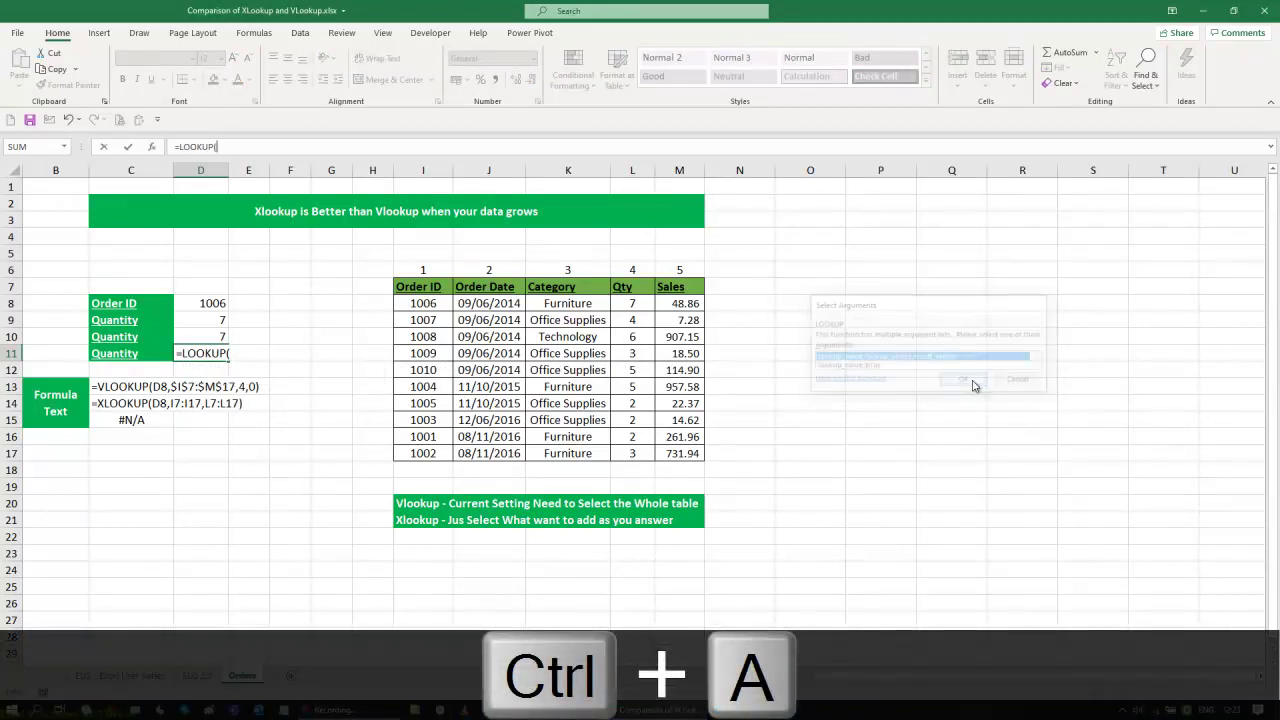
click(211, 304)
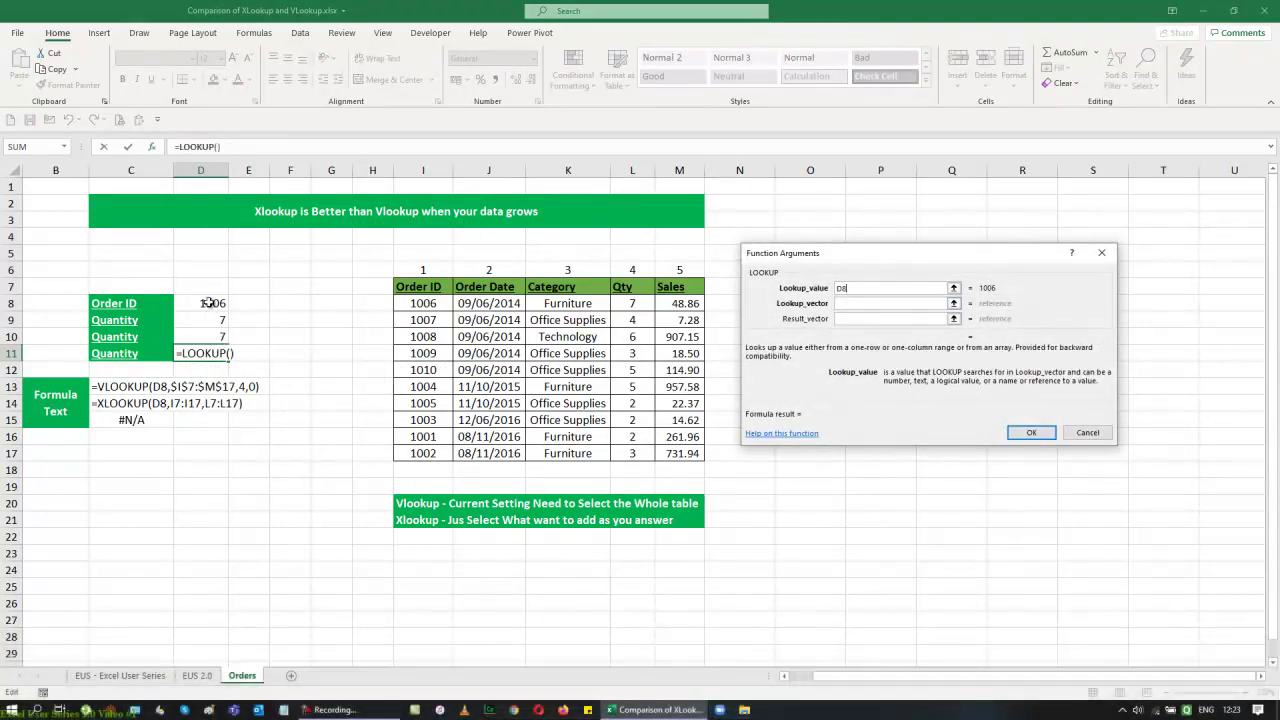
key(Tab)
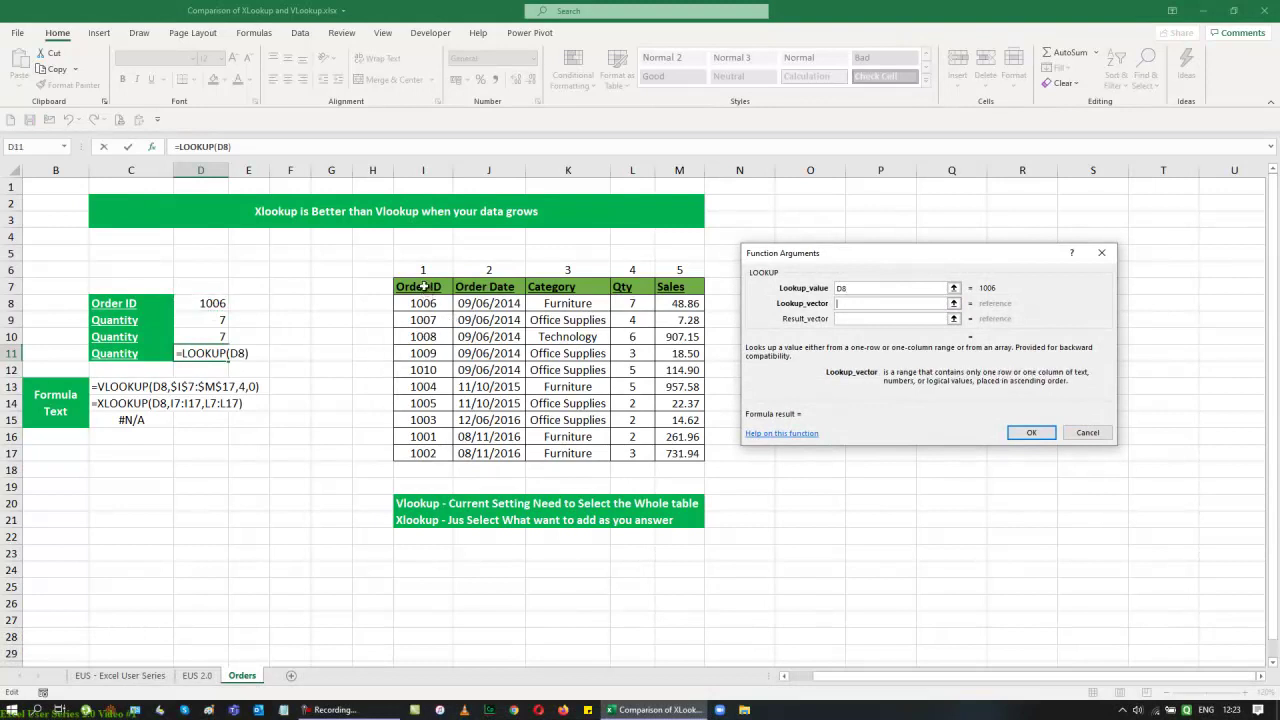
Step: Set the LOOKUP lookup vector to I7:I17 and the result vector to L7:L17, and confirm the formula
drag(423, 287, 424, 457)
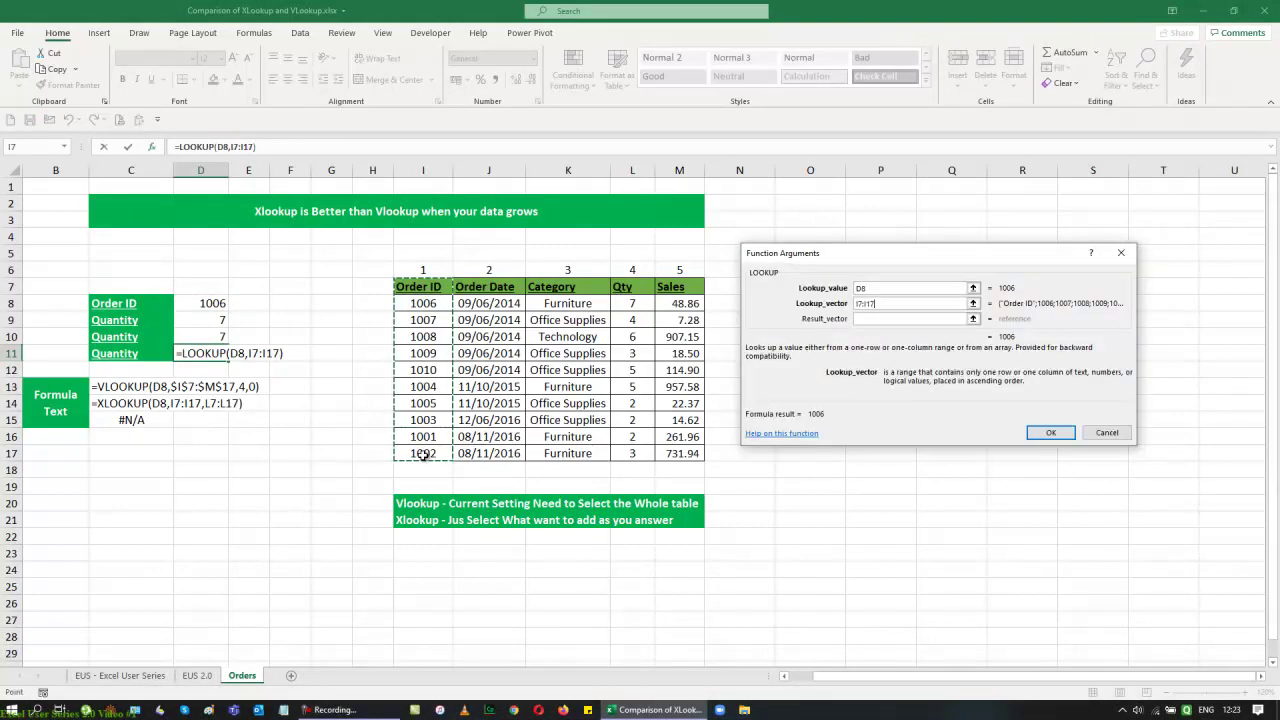
key(Tab)
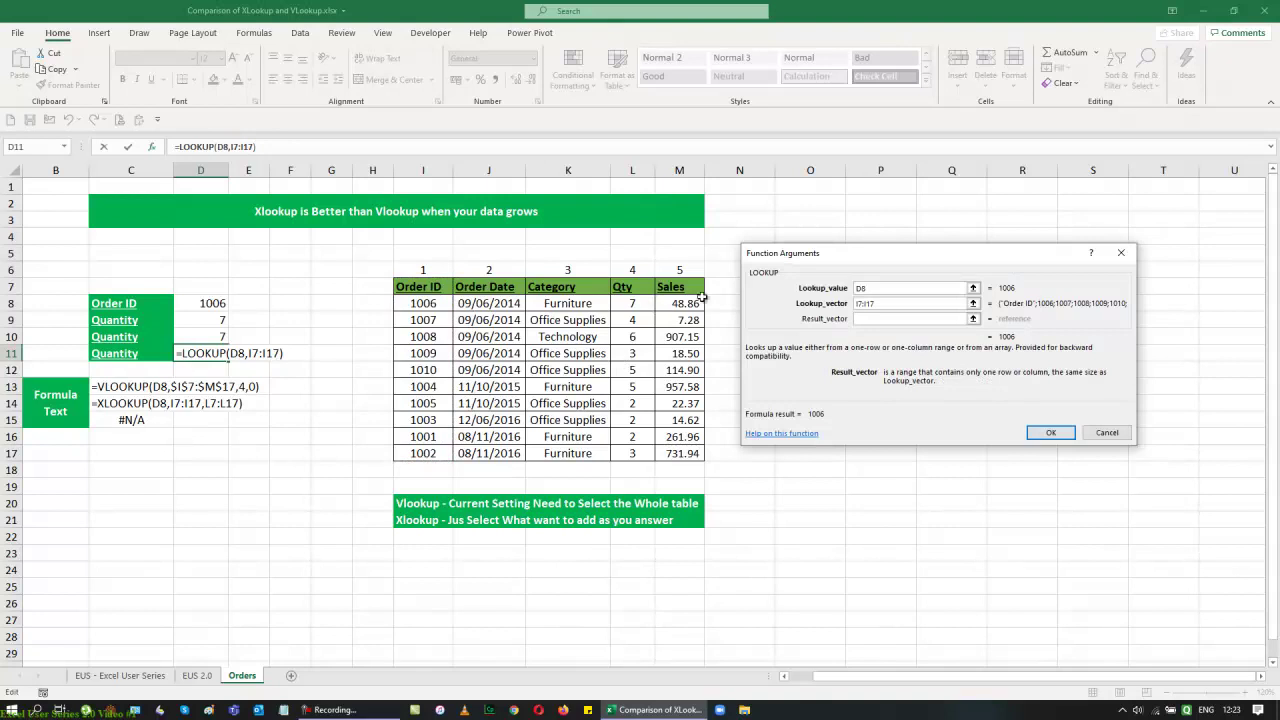
drag(641, 287, 652, 453)
click(1024, 433)
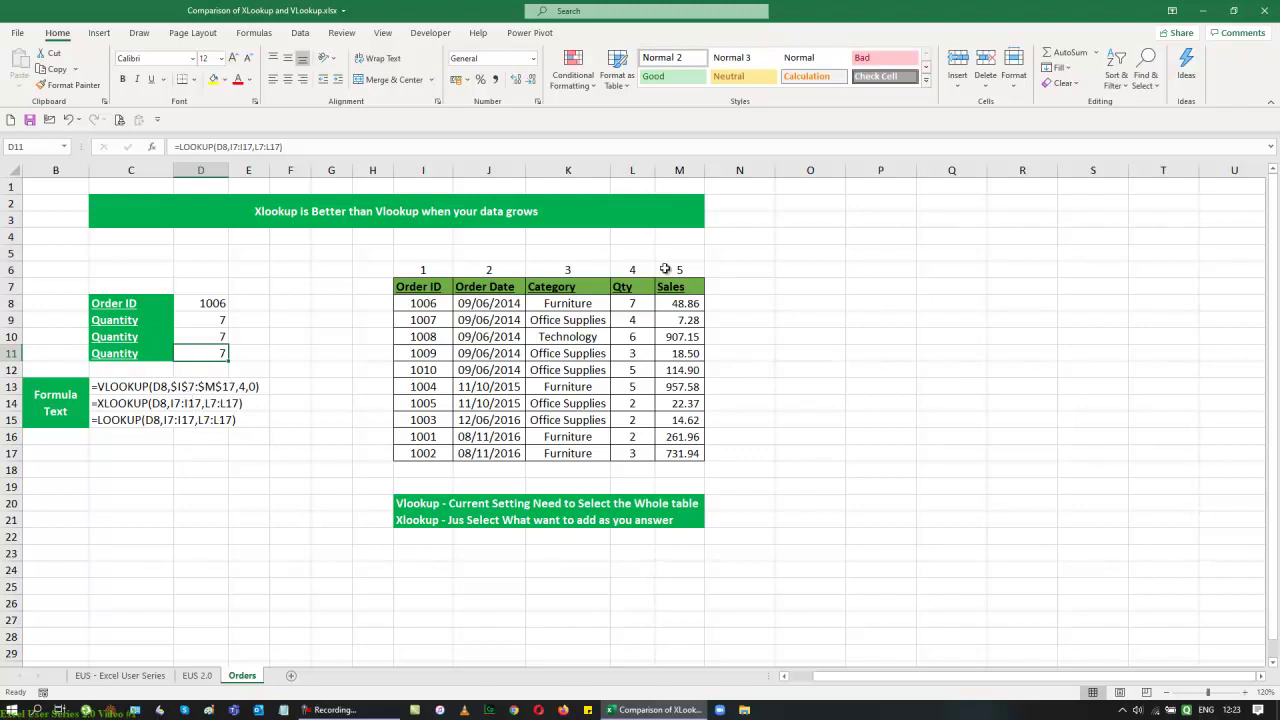
Step: Insert a blank column before the Qty column to test the three lookup formulas, and remove it again
click(636, 171)
key(ctrl+plus)
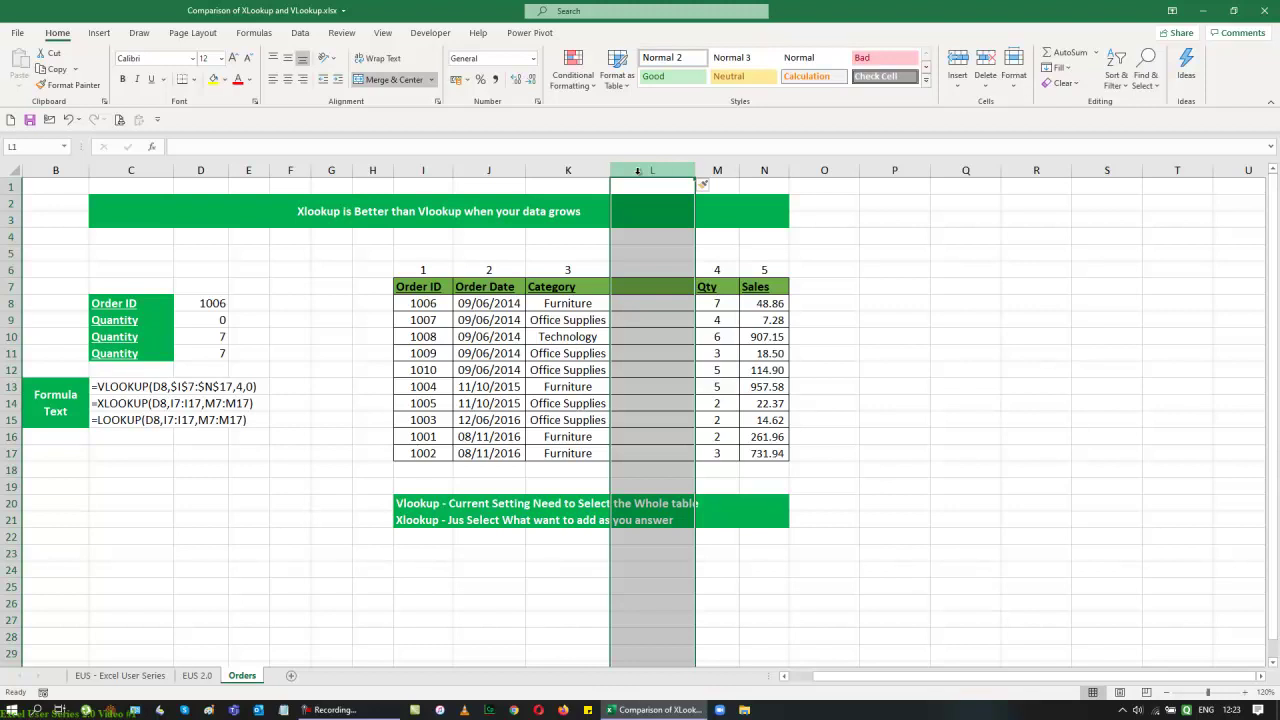
key(ctrl+minus)
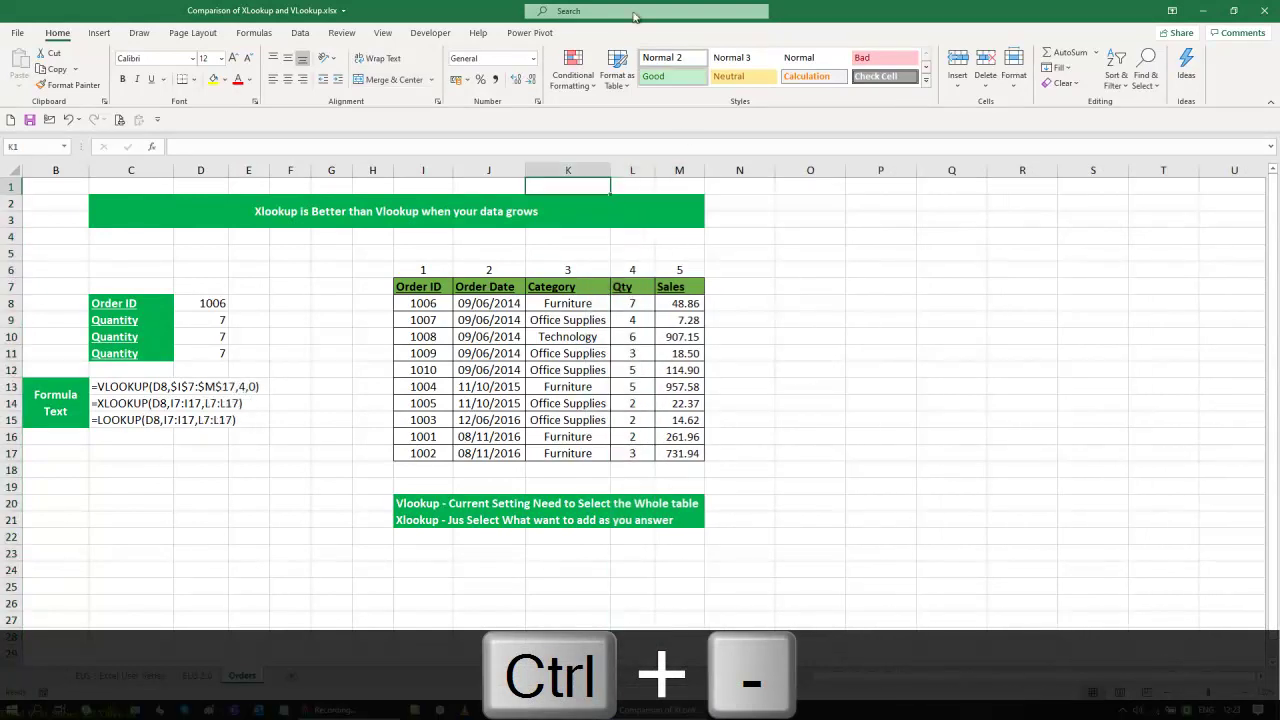
Step: Delete the Category column from the orders table and switch to the EUS 2.0 sheet
click(566, 170)
key(ctrl+minus)
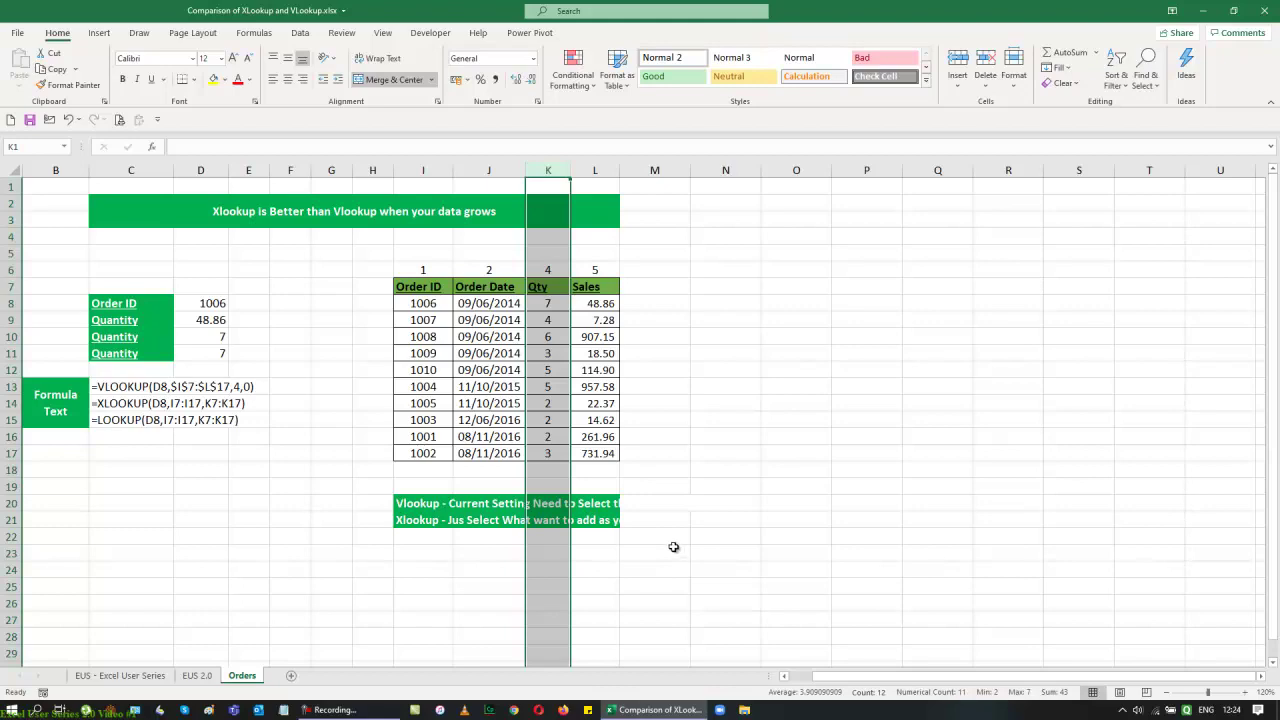
click(186, 679)
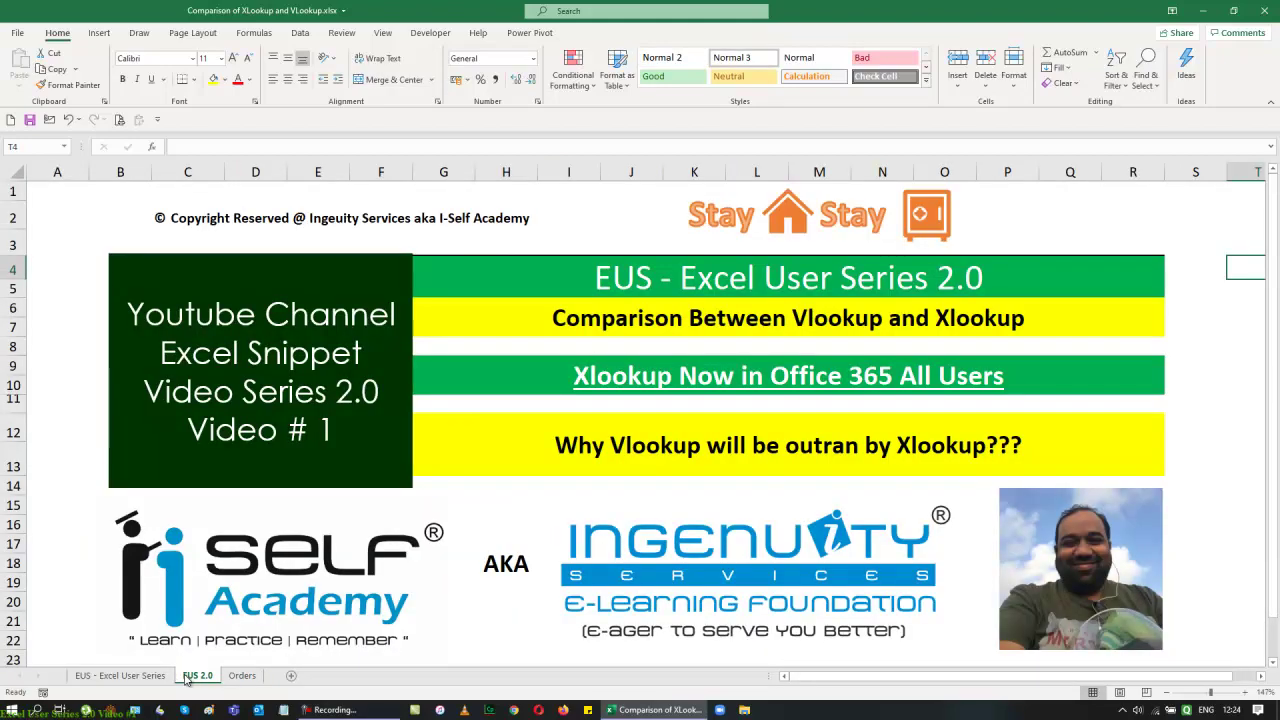